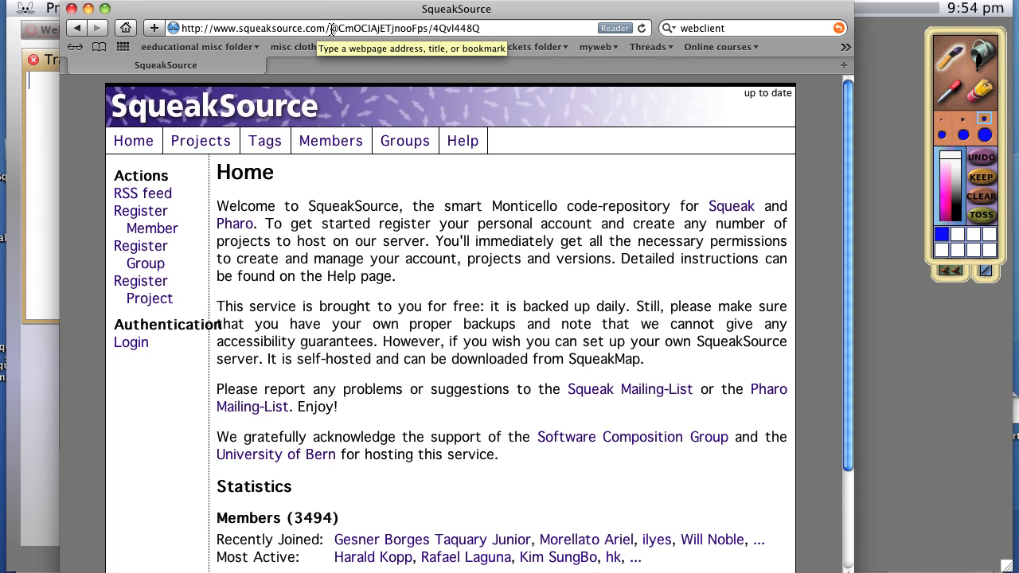
Step: Strip the session token from the SqueakSource URL and reload the page
left_click_drag(331, 28, 556, 36)
key("BackSpace")
key("Return")
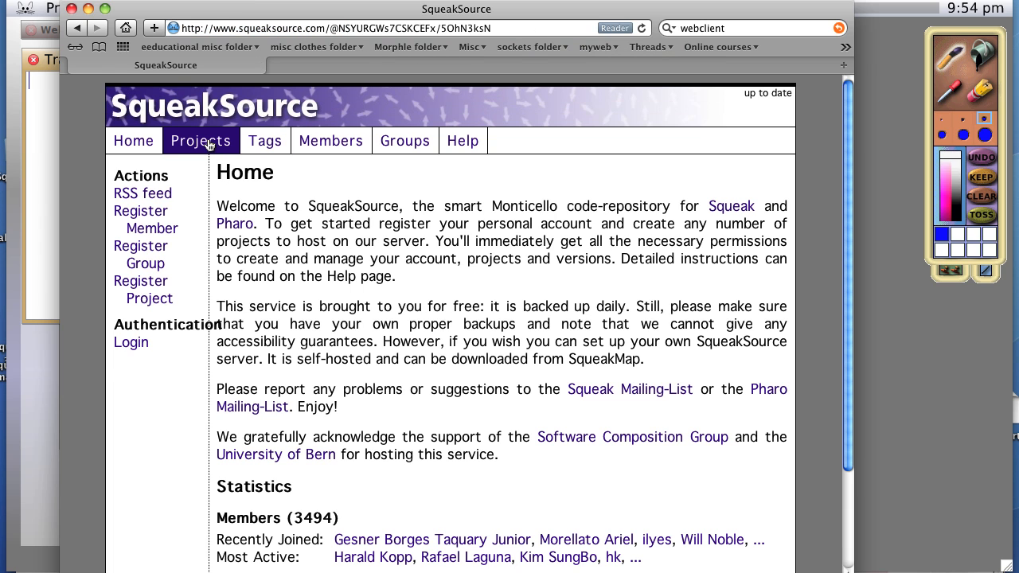
Step: Search the SqueakSource projects for webclient, open WebClient and select its Installer code
left_click(209, 144)
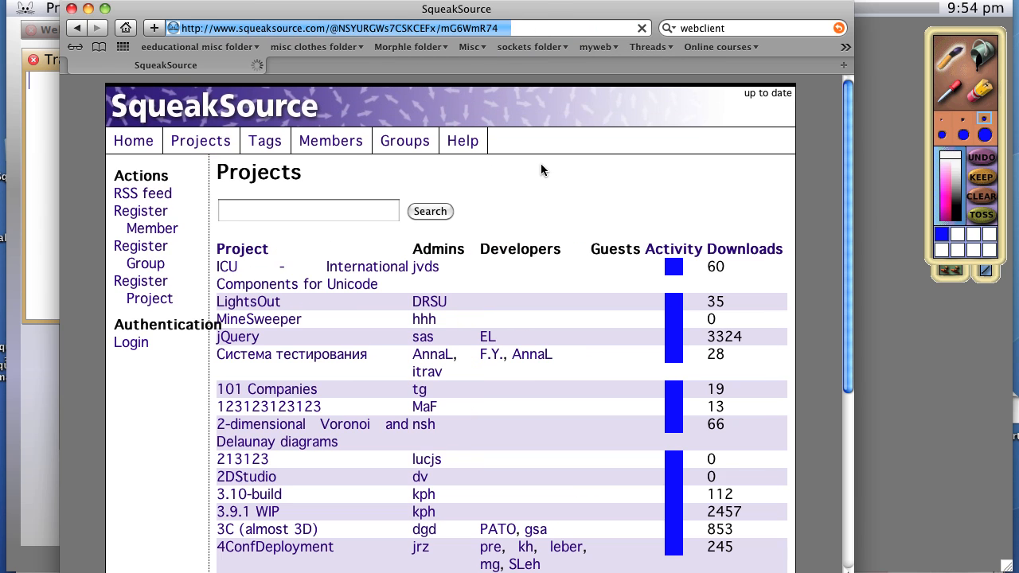
scroll(403, 294, "down", 5)
scroll(403, 294, "up", 5)
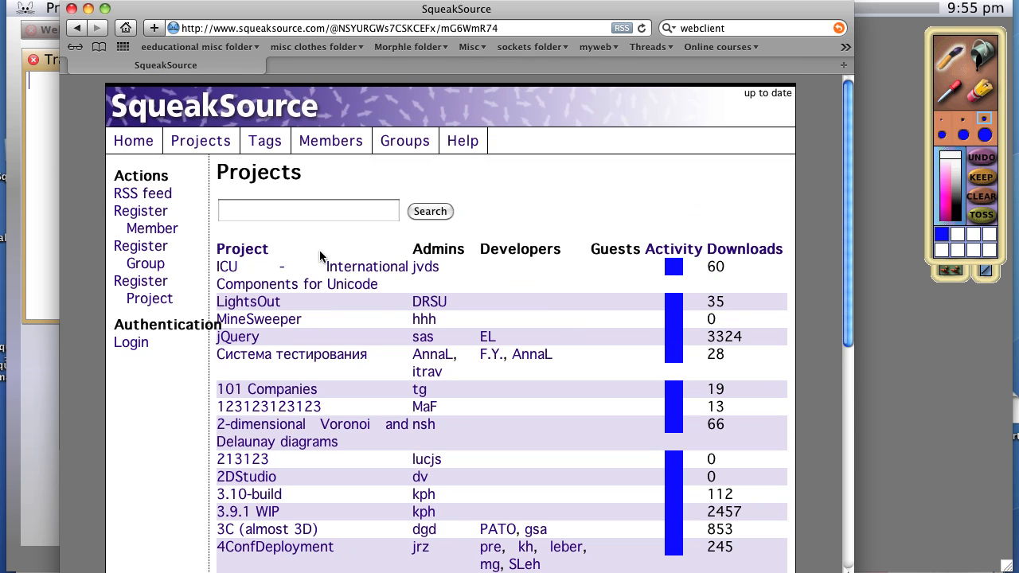
left_click(253, 210)
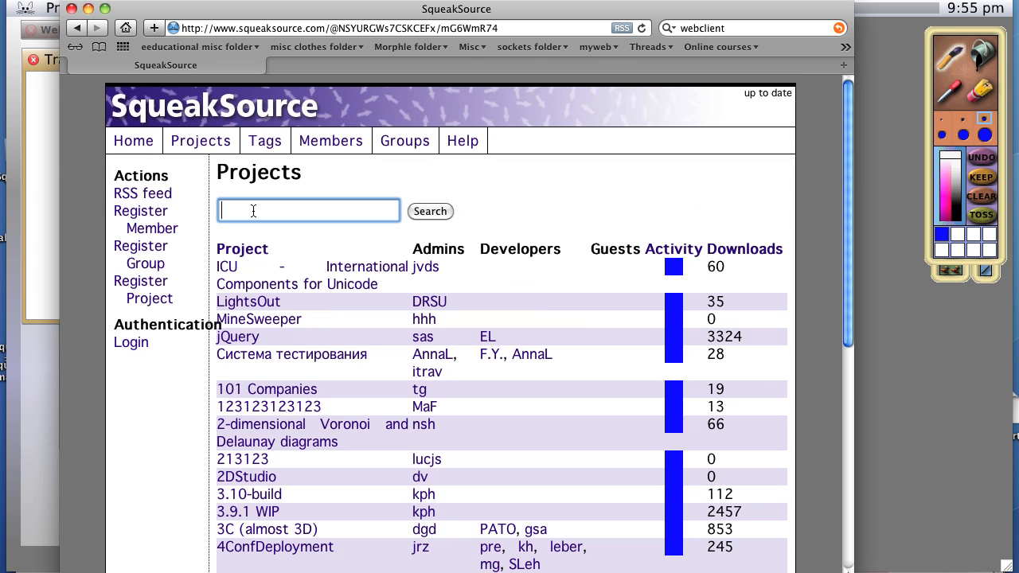
type("webcli")
type("ent")
key("Return")
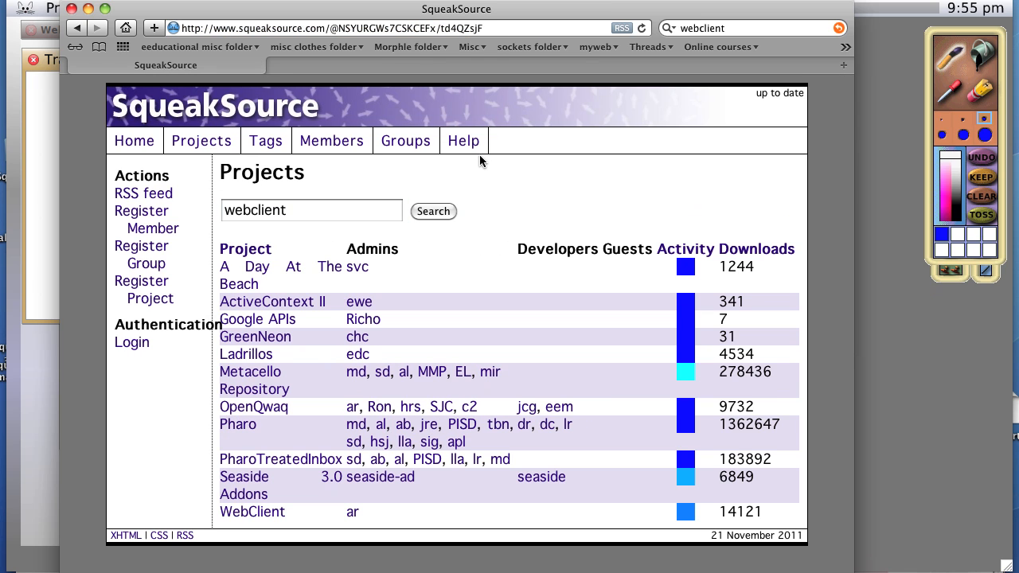
left_click(261, 513)
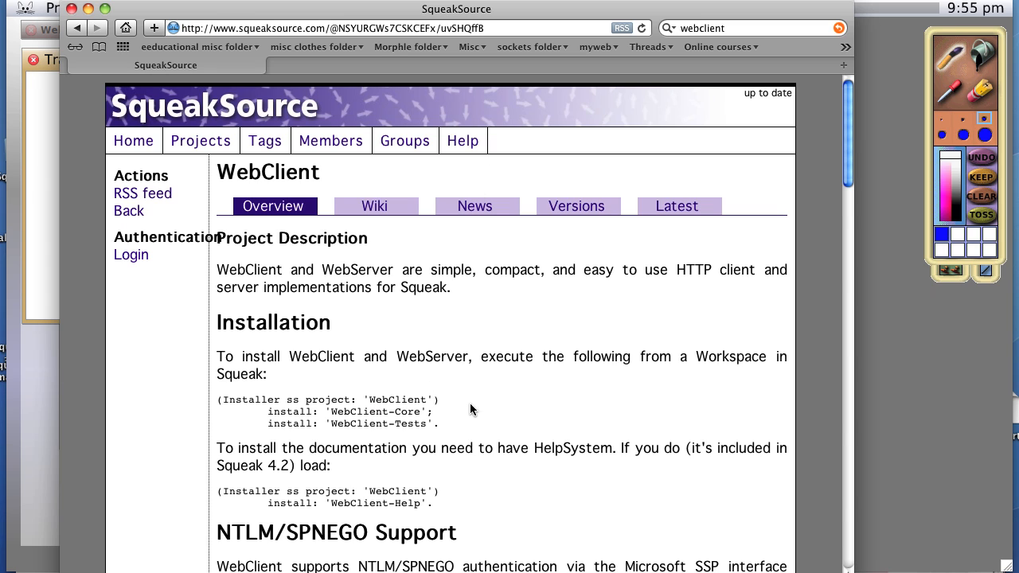
left_click_drag(455, 423, 194, 400)
key("ctrl+c")
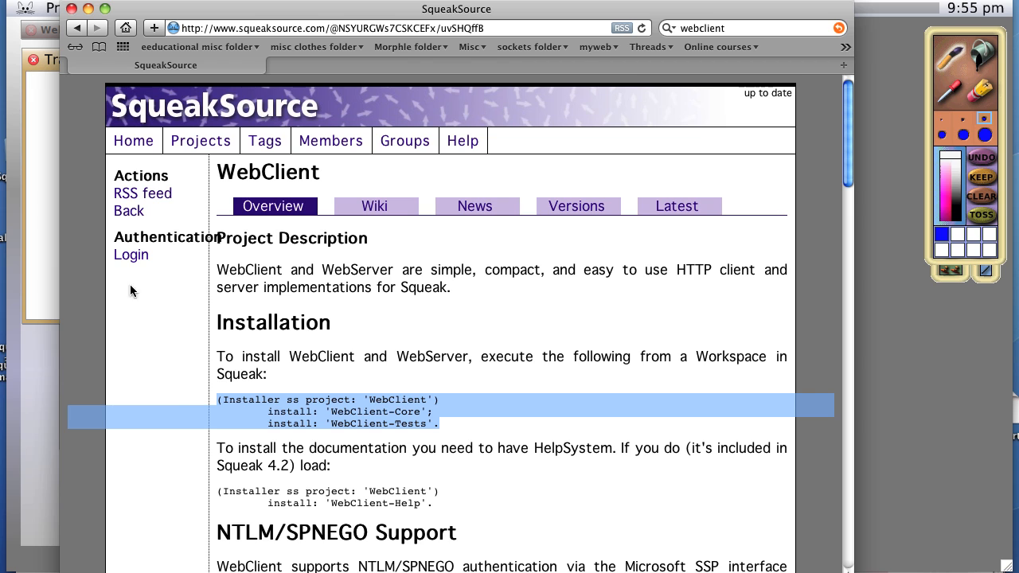
Step: Paste the three Installer lines into the Squeak Workspace and evaluate them with do-it
left_click(41, 293)
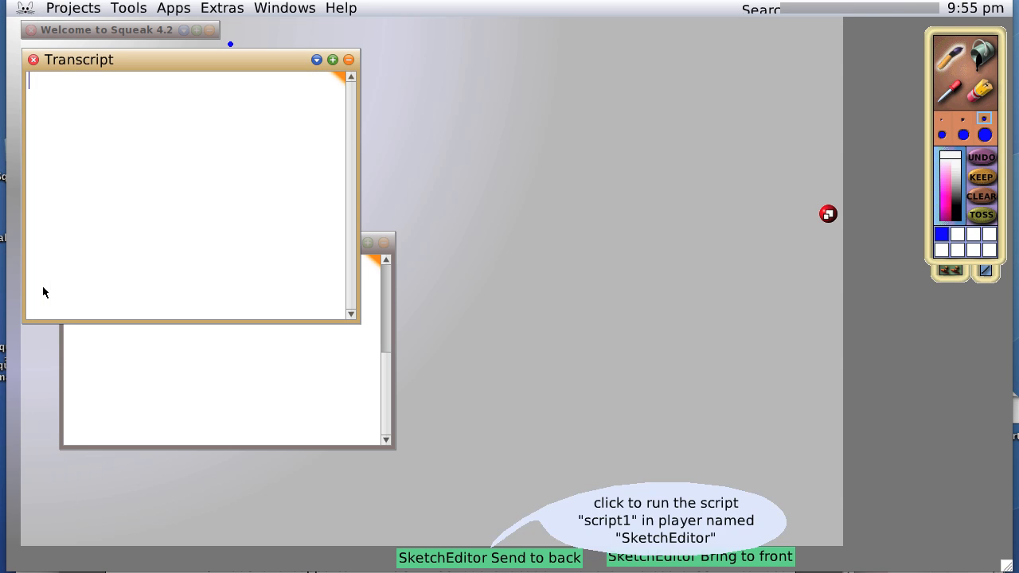
left_click(186, 393)
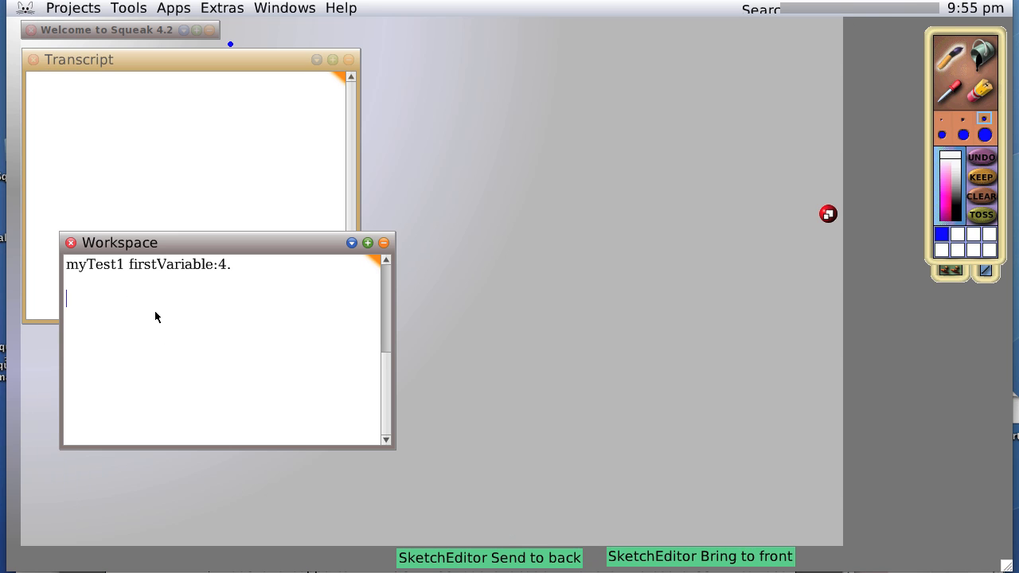
key("ctrl+v")
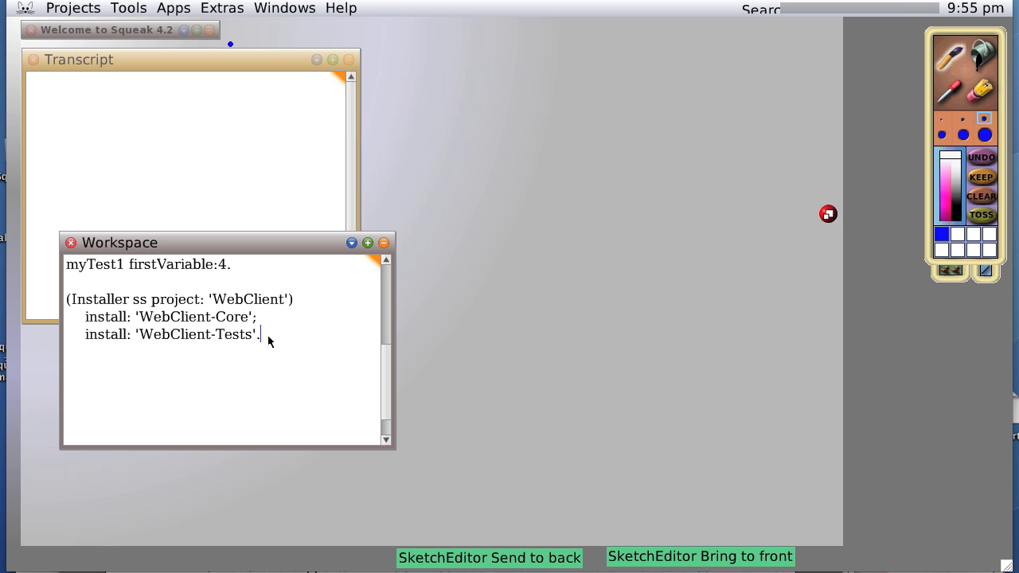
left_click_drag(269, 340, 37, 304)
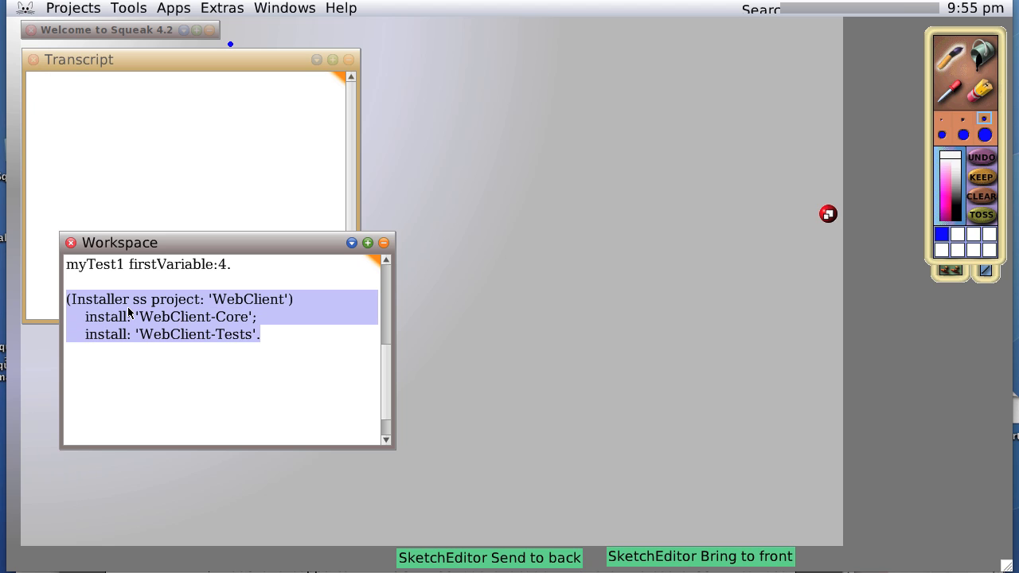
key("alt+d")
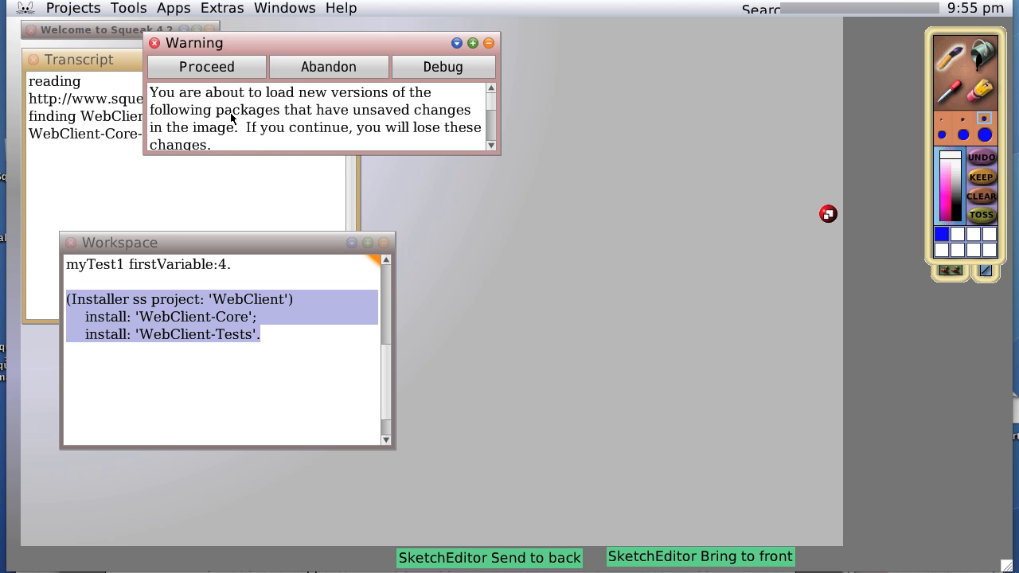
Step: Proceed through the load warnings and check the Transcript reports both packages loaded
left_click(209, 66)
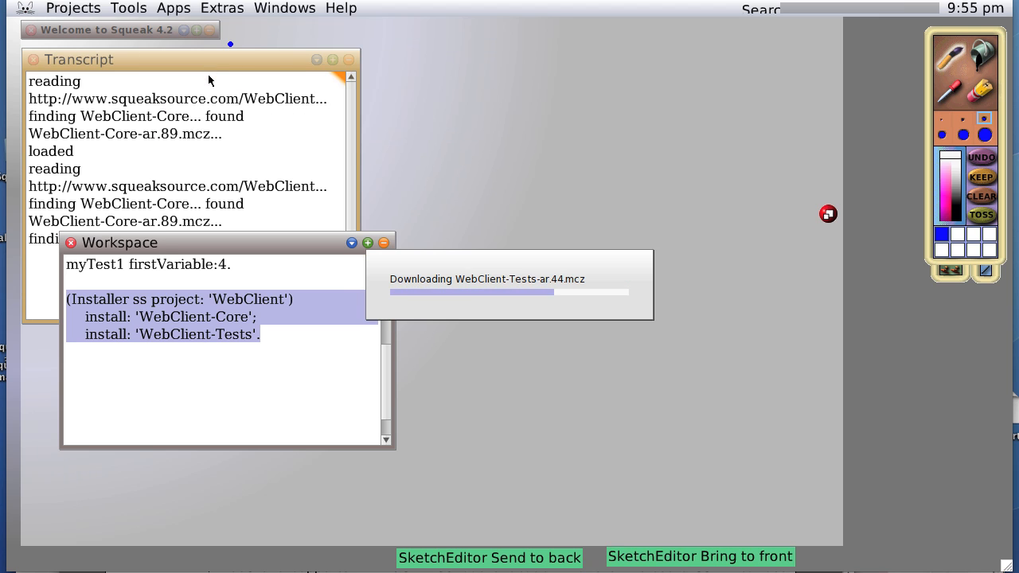
left_click(208, 71)
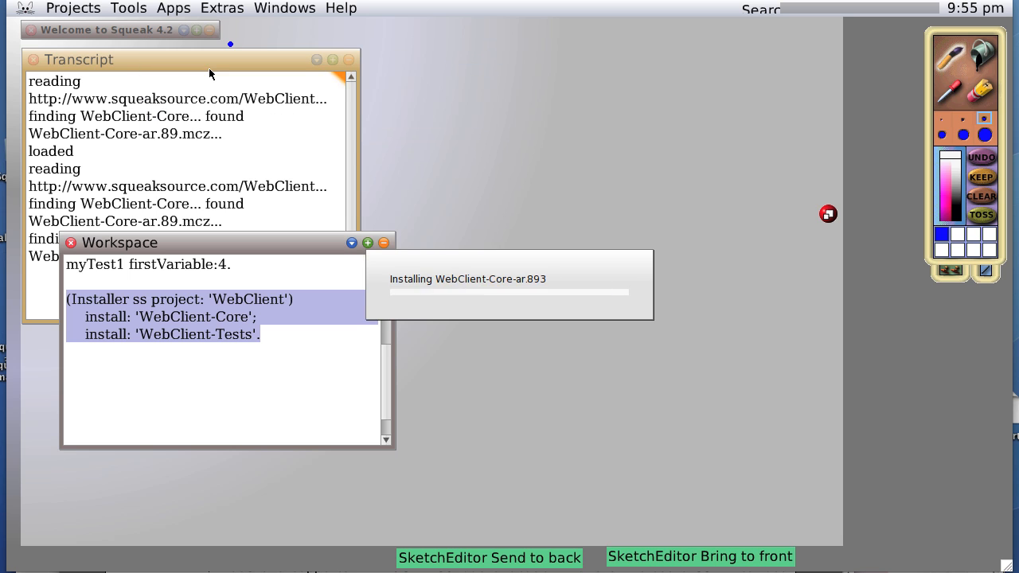
left_click(246, 128)
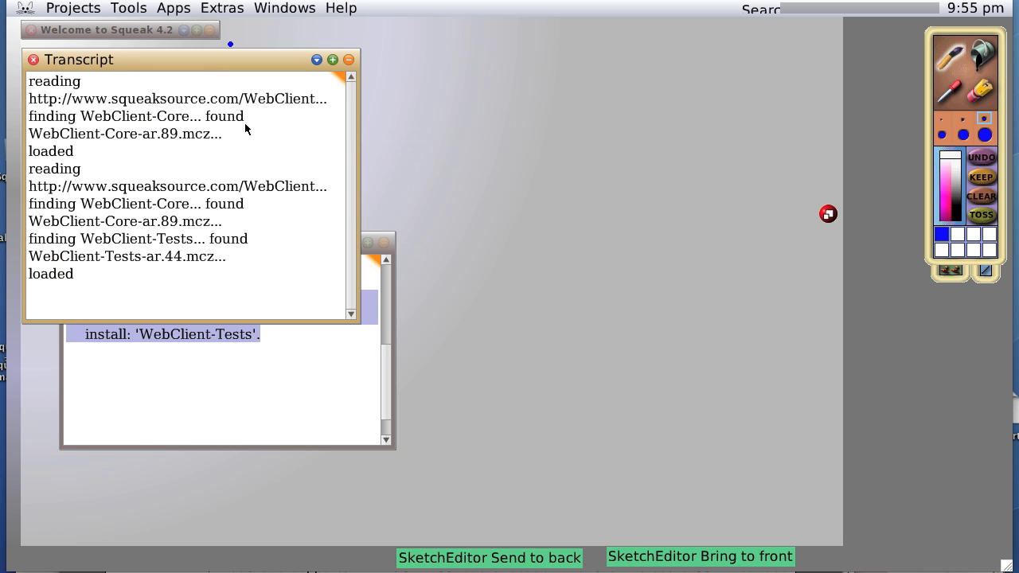
left_click(226, 395)
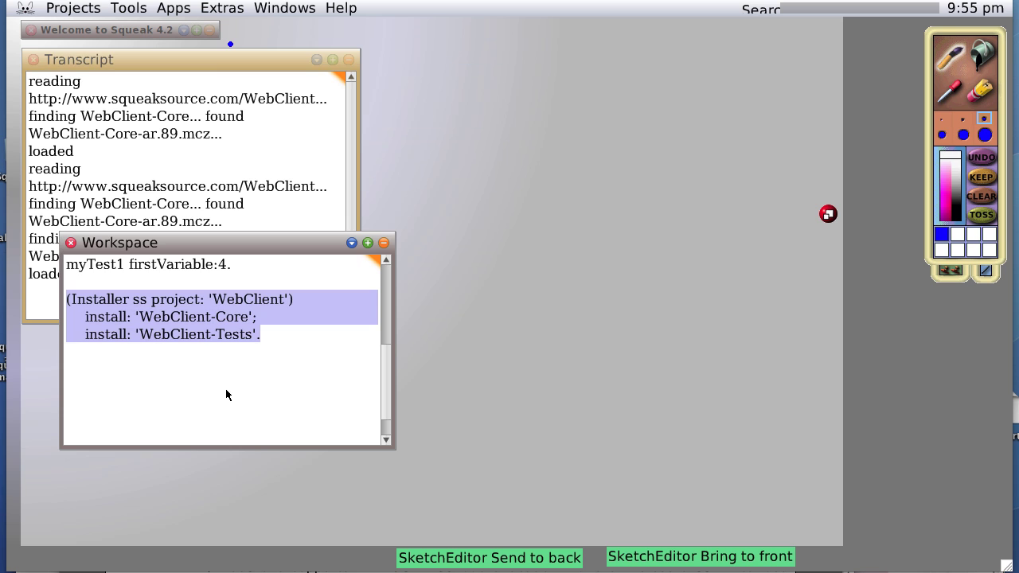
Step: Browse the WebClient-Core and WebClient-Tests packages in a new System Browser
left_click(864, 267)
left_click(743, 34)
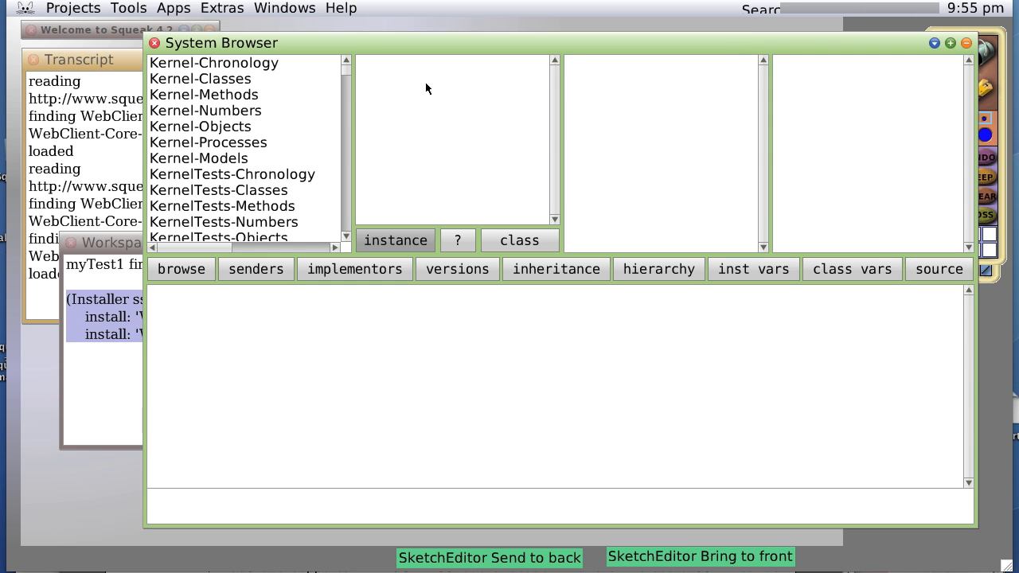
left_click_drag(346, 67, 353, 251)
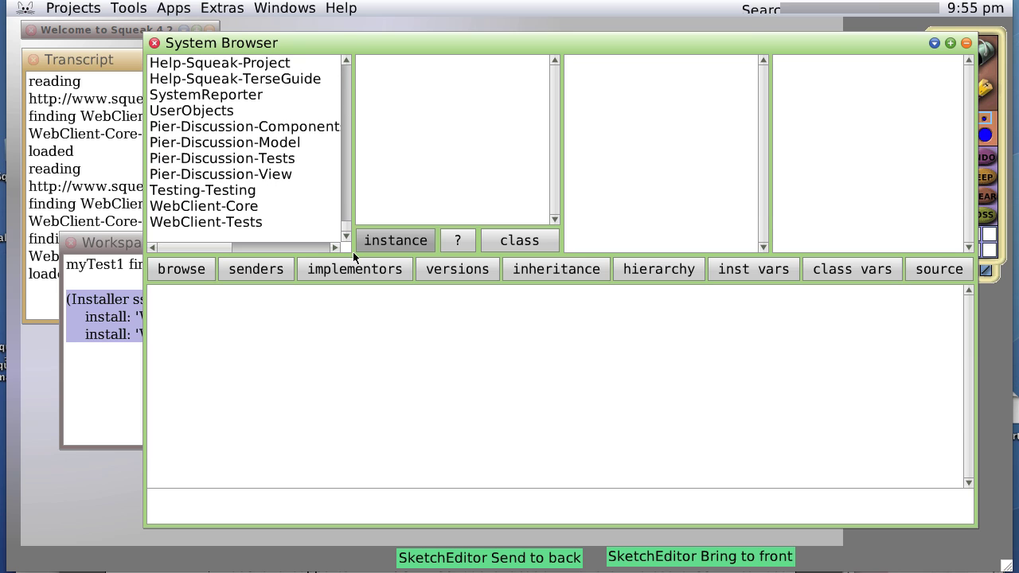
left_click(225, 208)
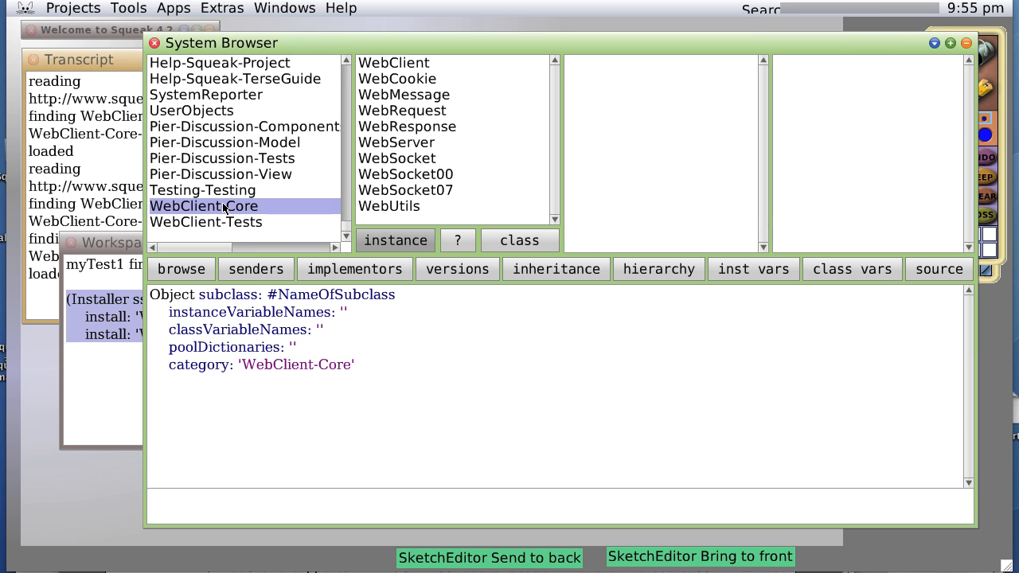
left_click(228, 224)
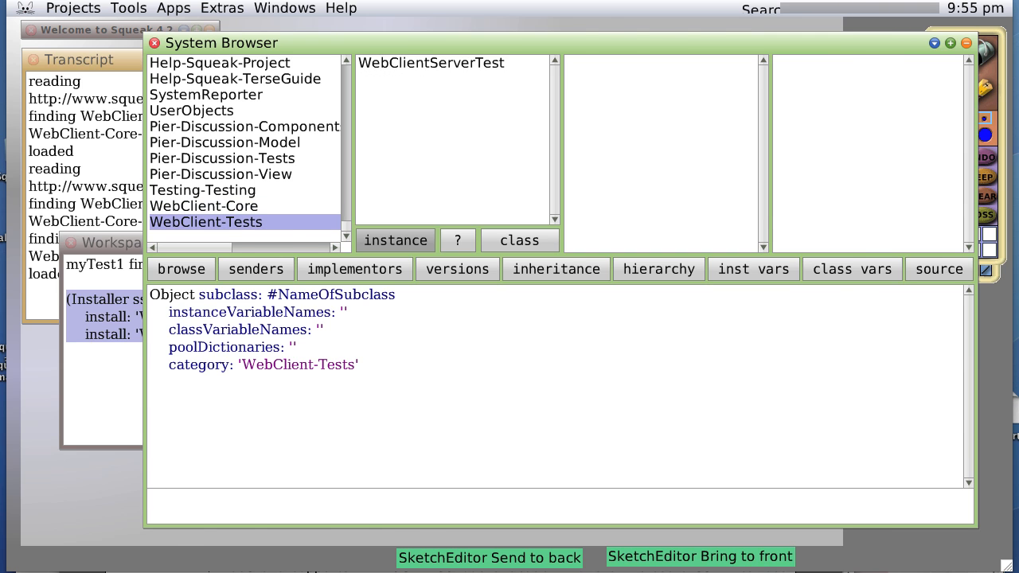
Step: Select the WebClient-Help installer line on the project page and return to Squeak
key("alt+Tab")
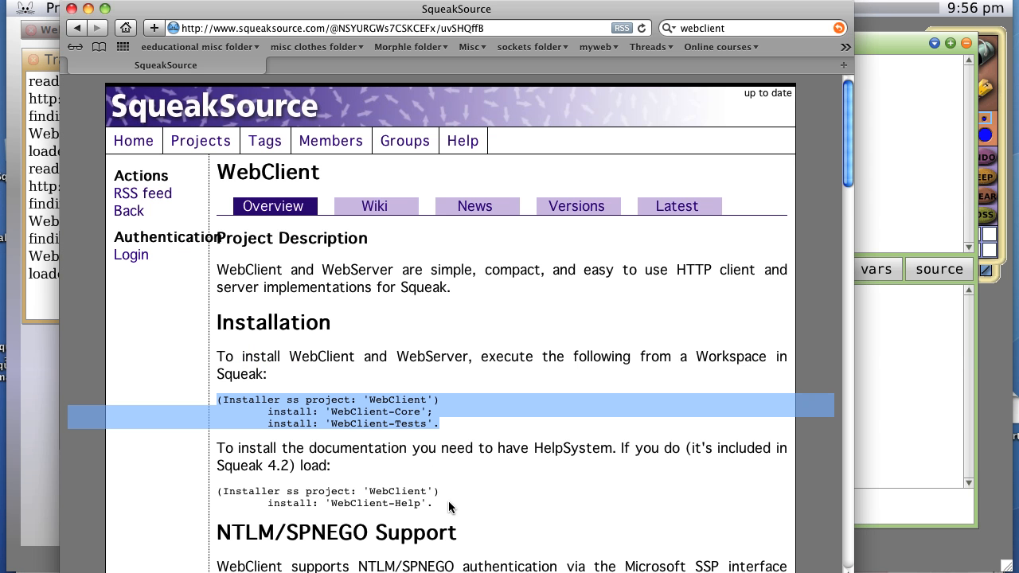
left_click_drag(448, 502, 214, 492)
key("ctrl+c")
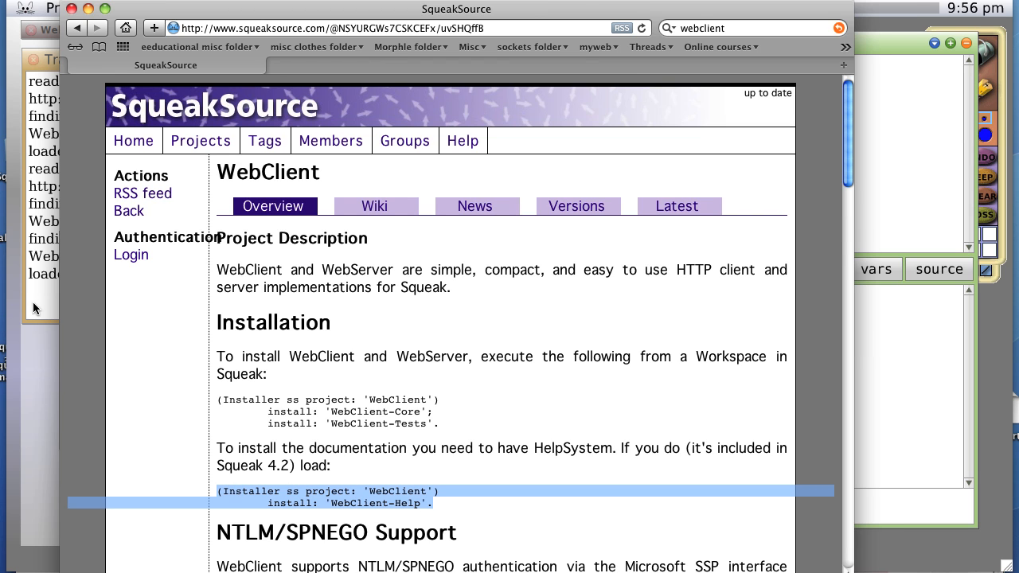
left_click(35, 348)
Step: Paste and evaluate the WebClient-Help Installer code in the Workspace, proceeding past the warning
left_click(108, 356)
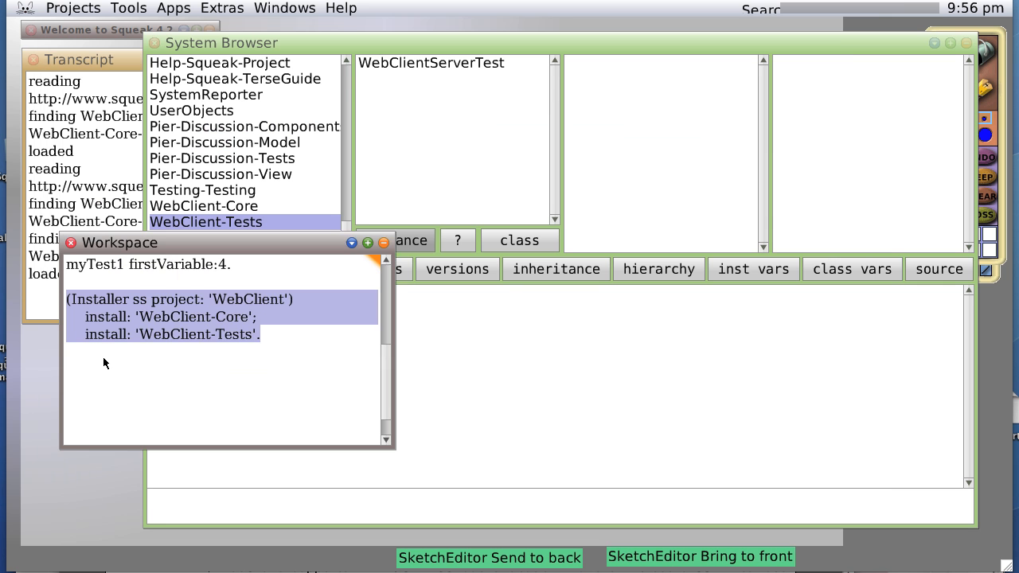
left_click(281, 342)
key("Return")
key("Return")
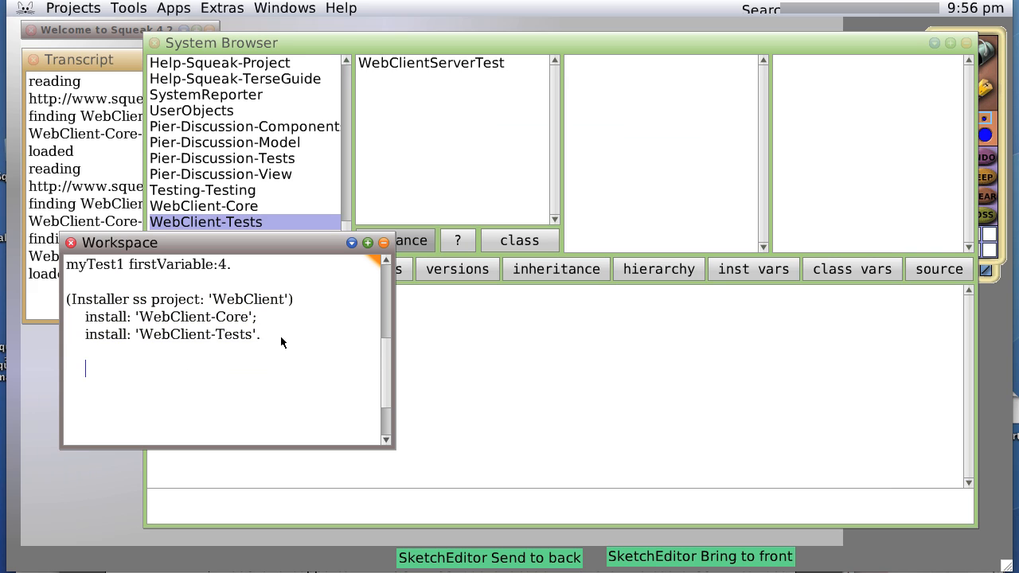
key("ctrl+v")
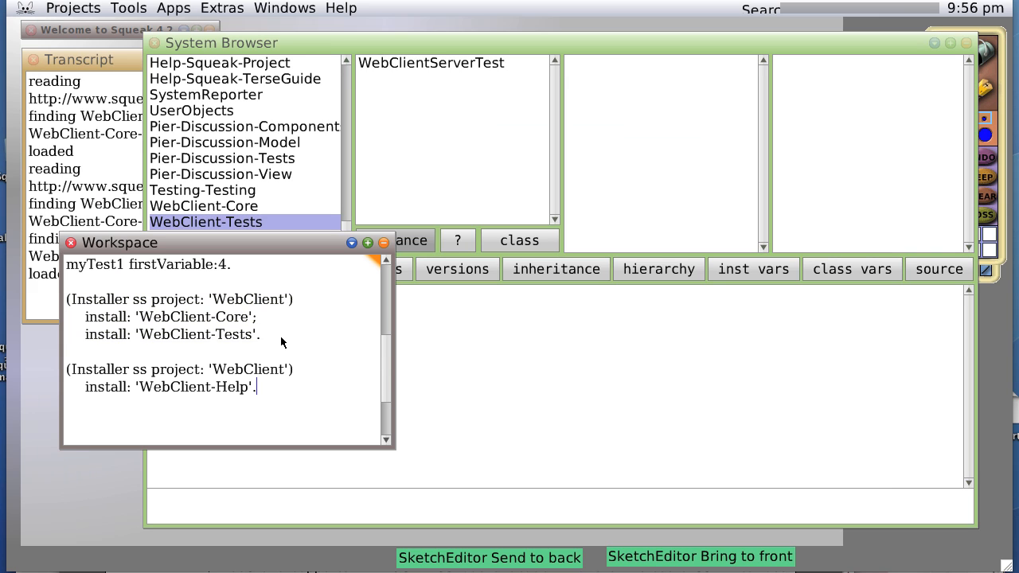
left_click_drag(268, 394, 49, 363)
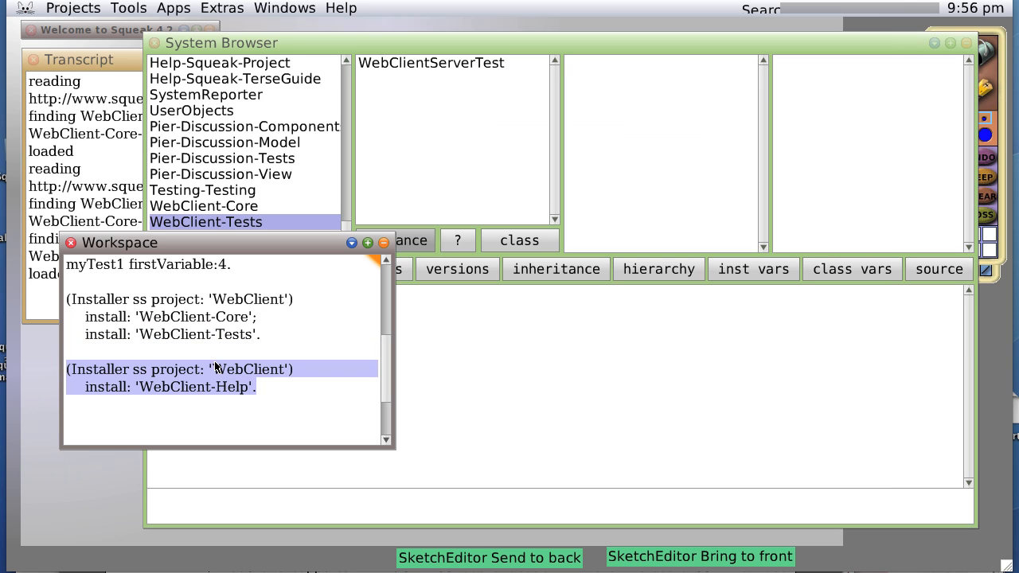
key("alt+d")
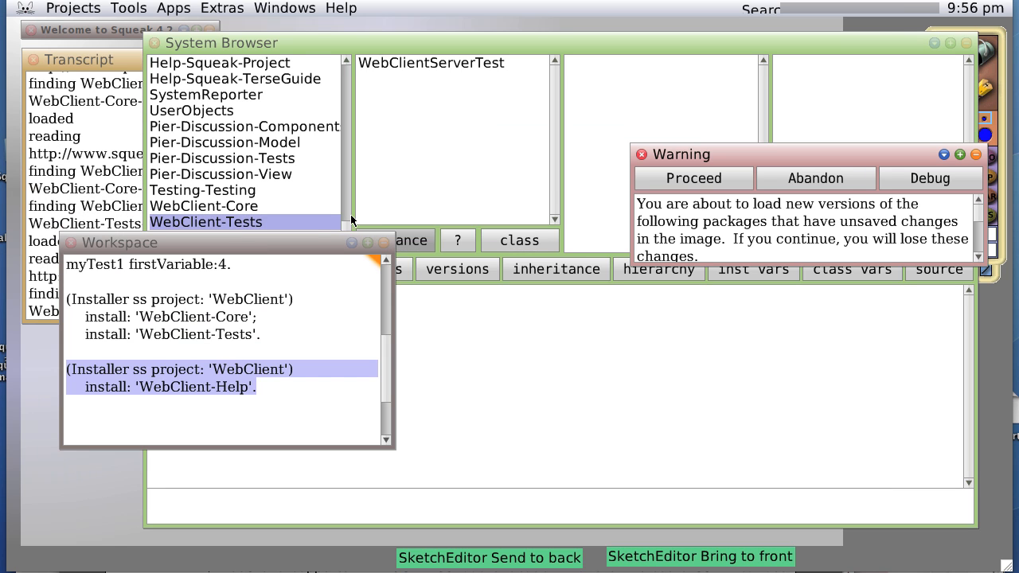
left_click(712, 178)
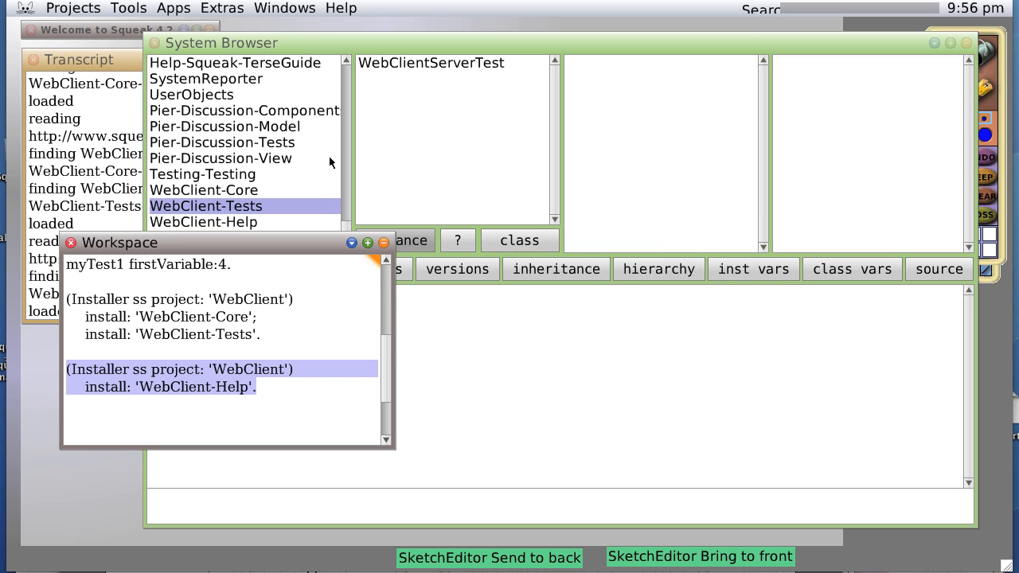
Step: Browse the newly loaded WebClient-Help category in the System Browser
left_click(316, 161)
left_click(245, 223)
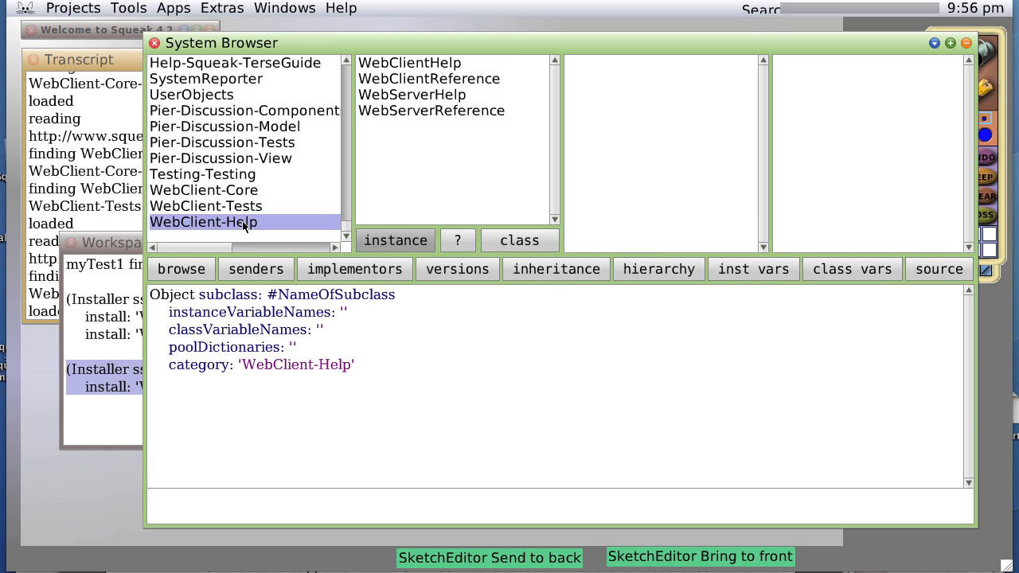
Step: Launch the Help Browser and expand then collapse the Squeak topic
left_click(347, 11)
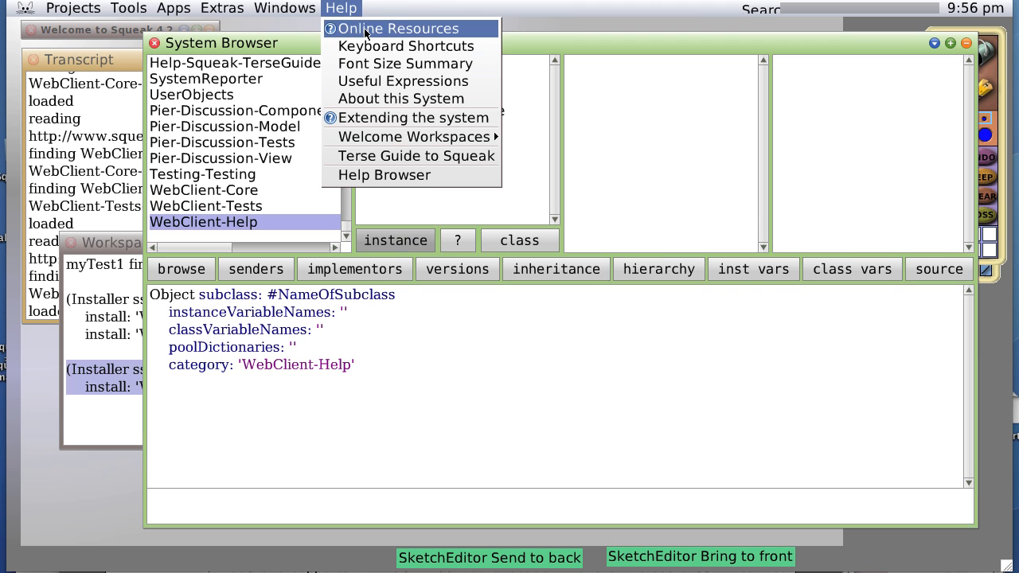
left_click(394, 175)
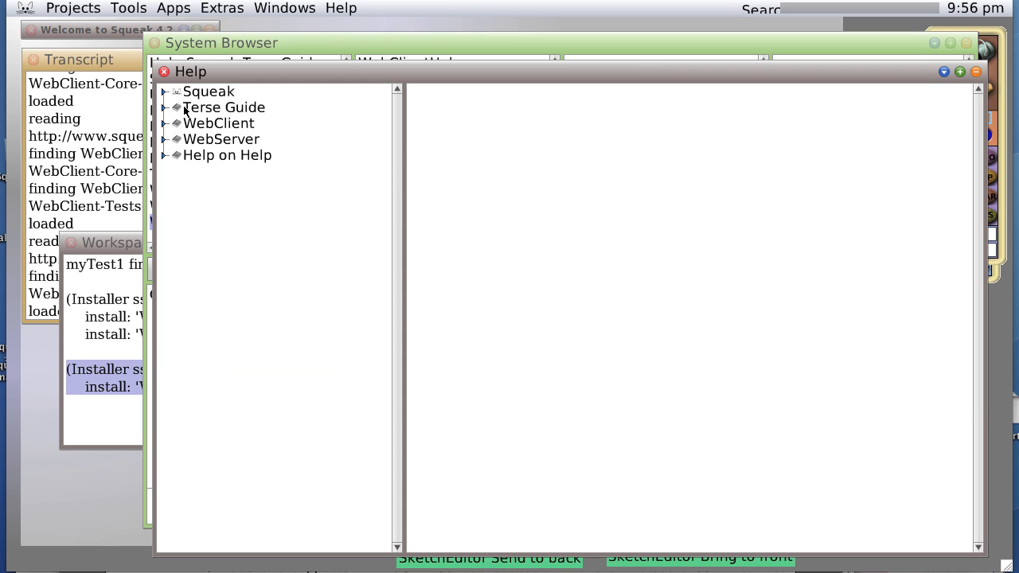
left_click(165, 92)
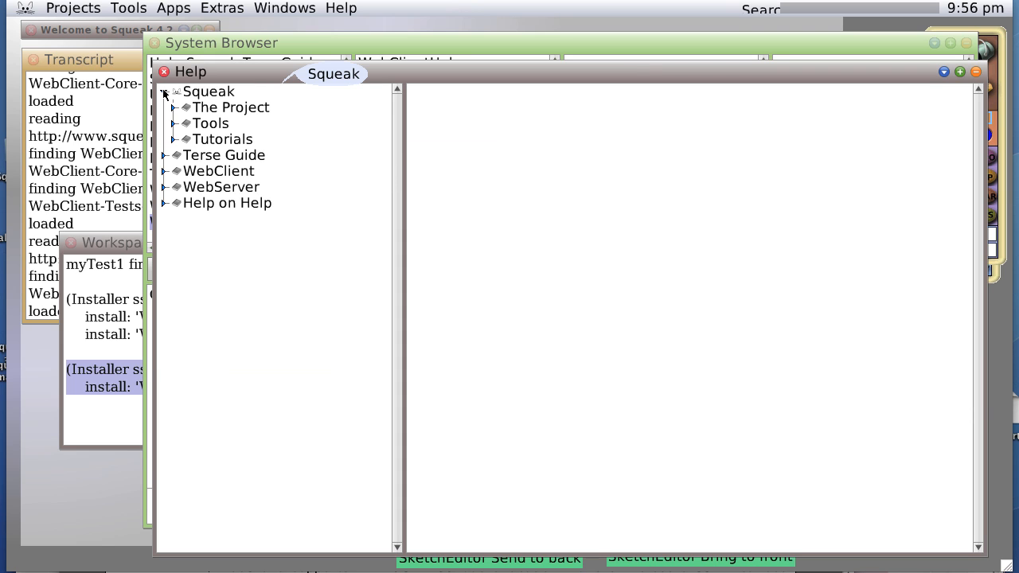
left_click(165, 93)
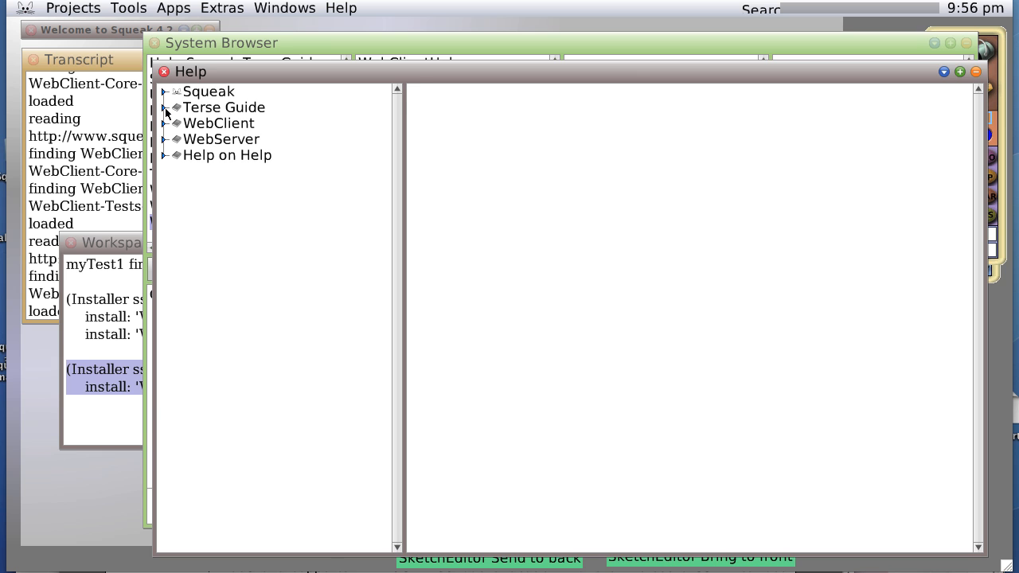
Step: Expand Terse Guide and read its Transcript page
left_click(165, 108)
left_click(215, 115)
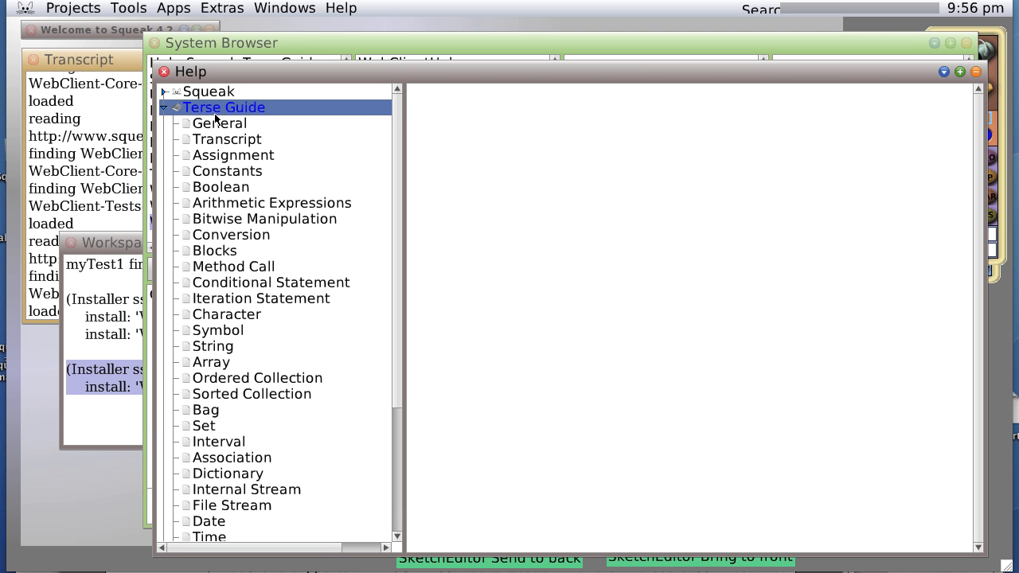
left_click(226, 141)
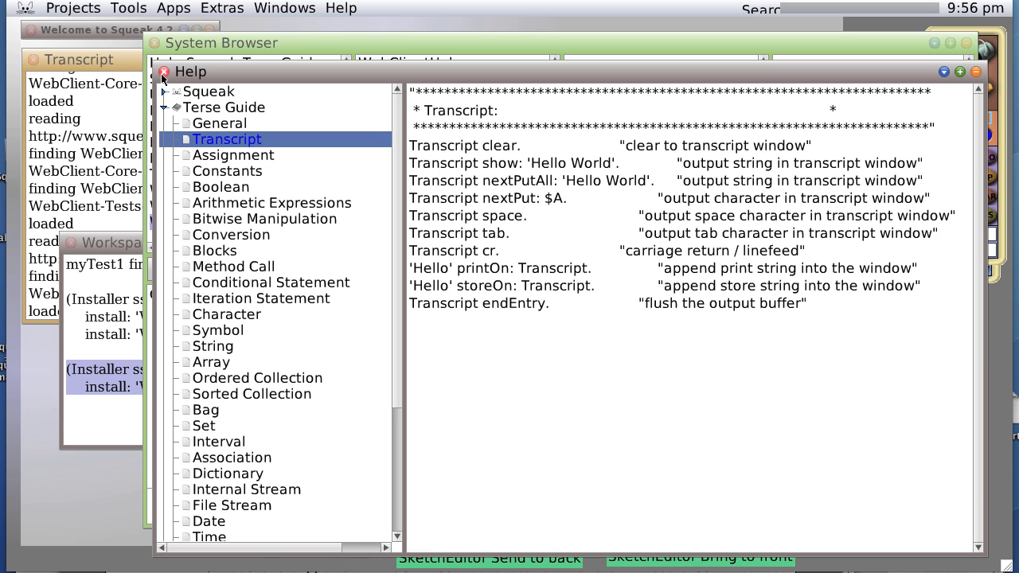
Step: Collapse Terse Guide, expand WebClient and read its Introduction and Using WebClient pages
left_click(165, 108)
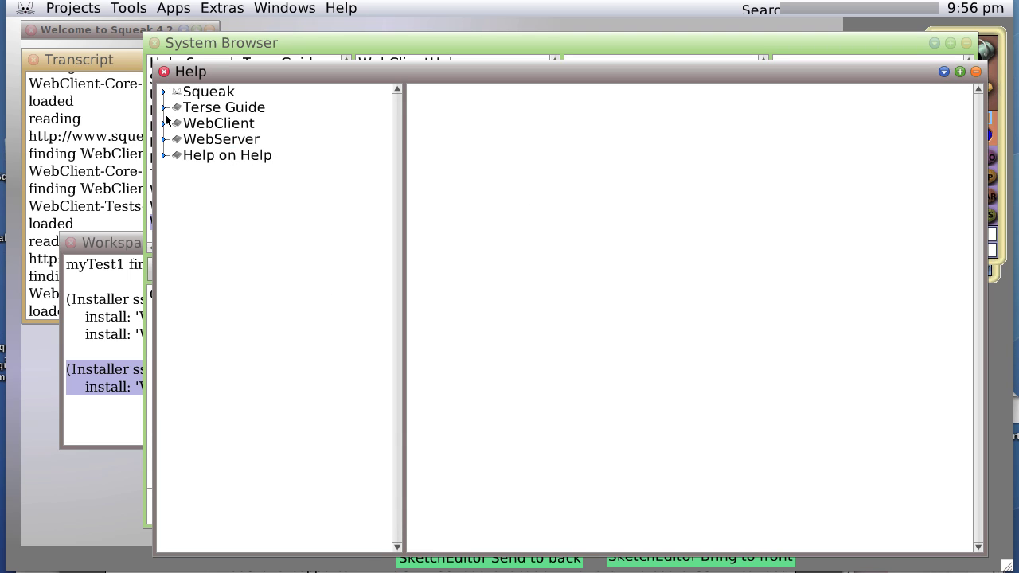
left_click(223, 126)
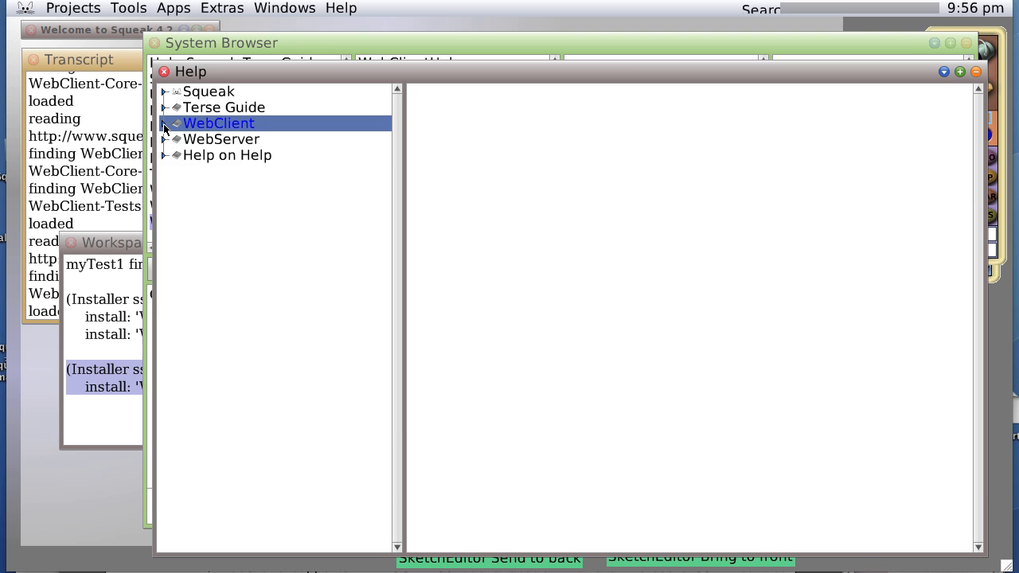
left_click(164, 124)
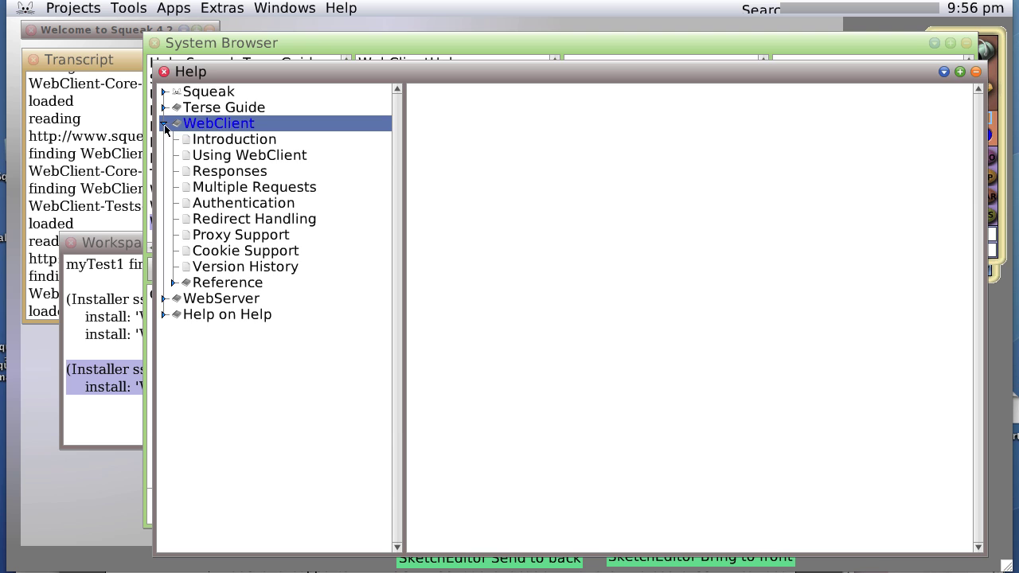
left_click(236, 143)
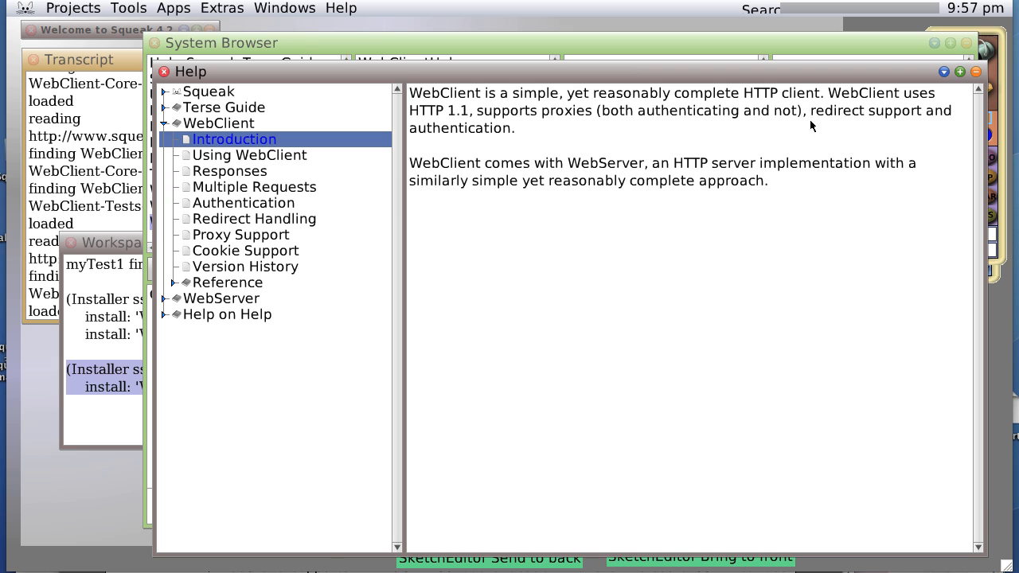
left_click(256, 161)
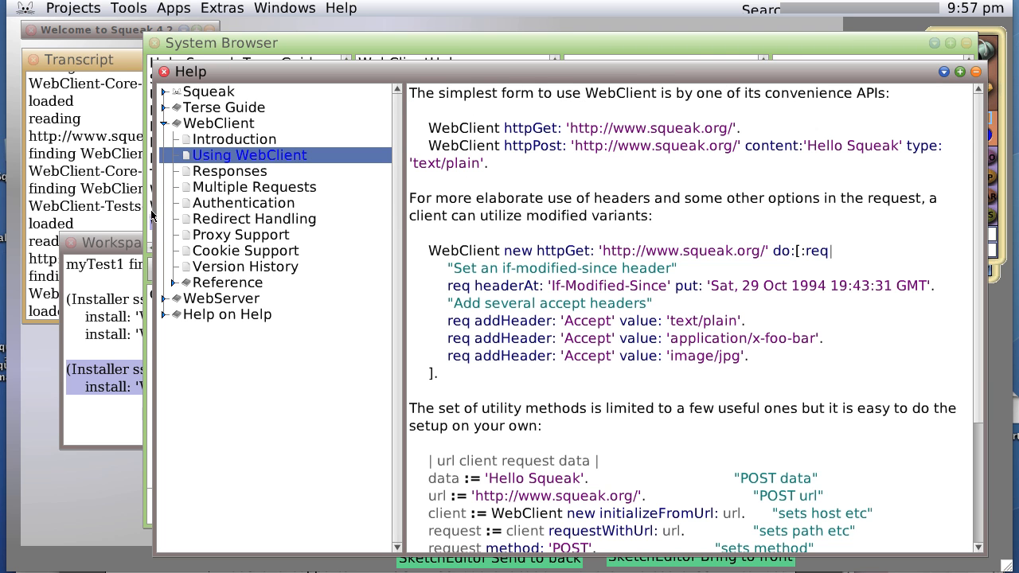
Step: Delete all the installation log text from the Transcript and refocus the Help window
left_click(113, 127)
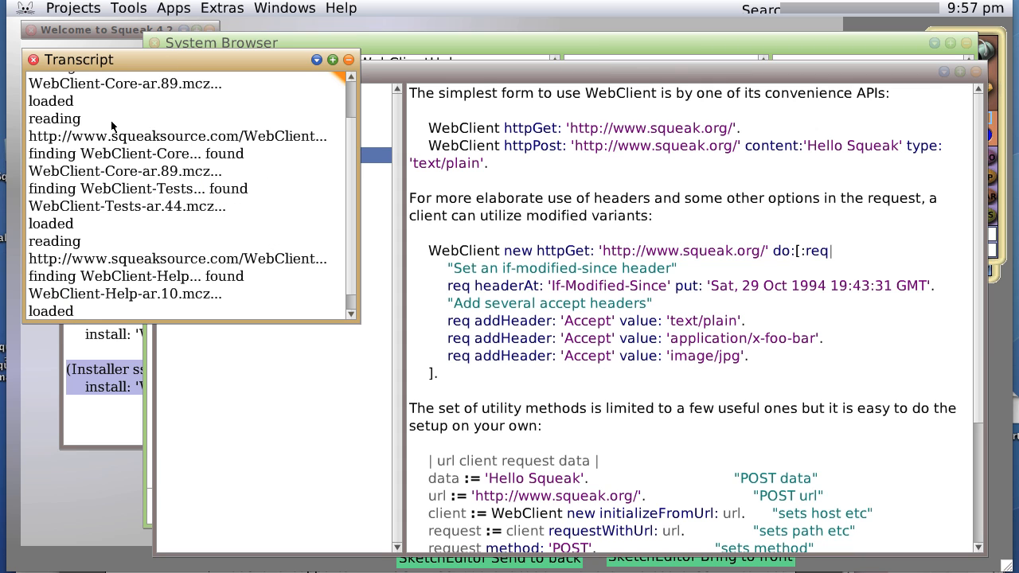
key("alt+a")
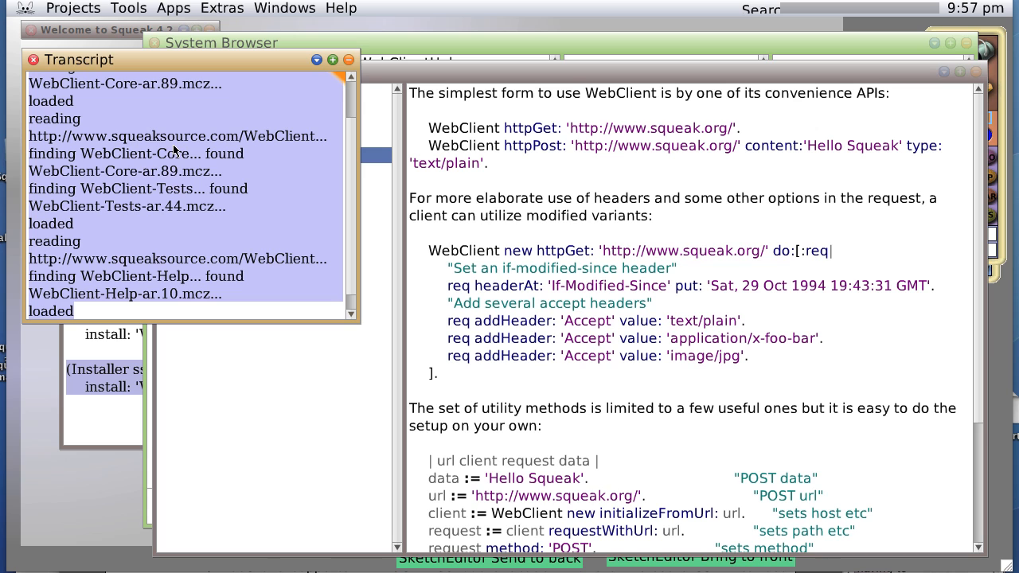
key("BackSpace")
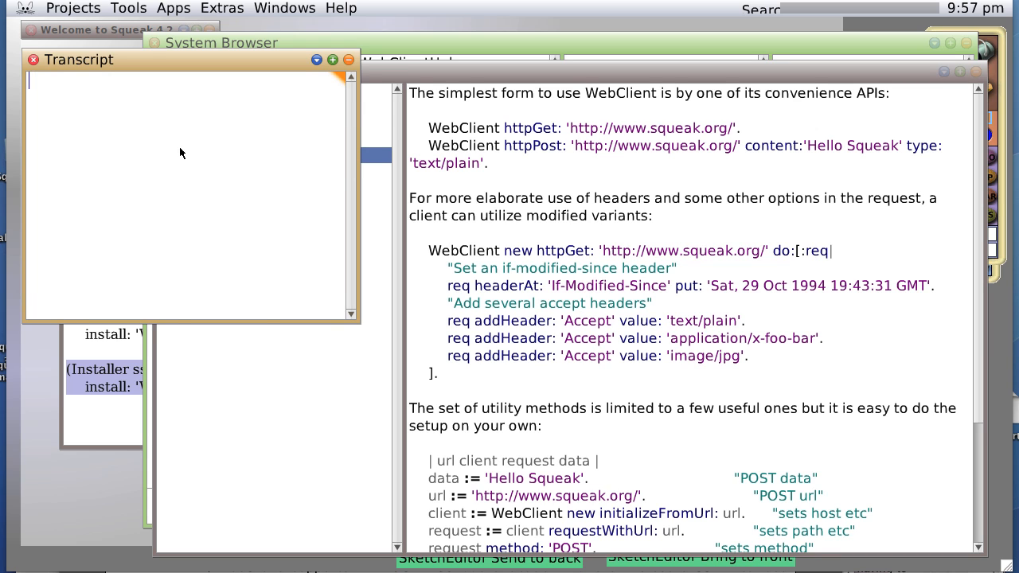
left_click(653, 172)
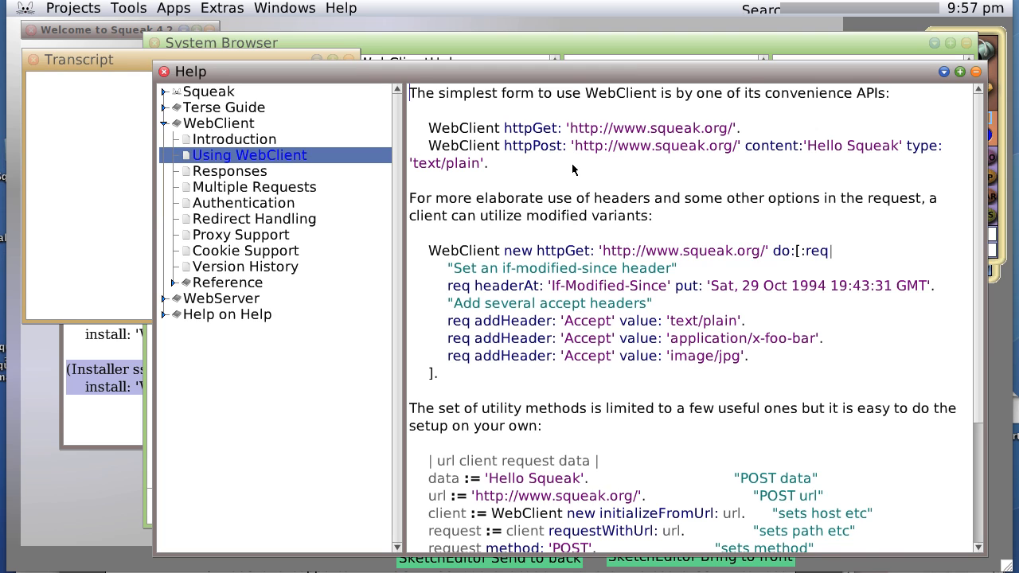
Step: Copy the httpGet squeak.org example from the help page onto one new Workspace line
left_click(738, 130)
left_click_drag(746, 128, 412, 130)
key("ctrl+c")
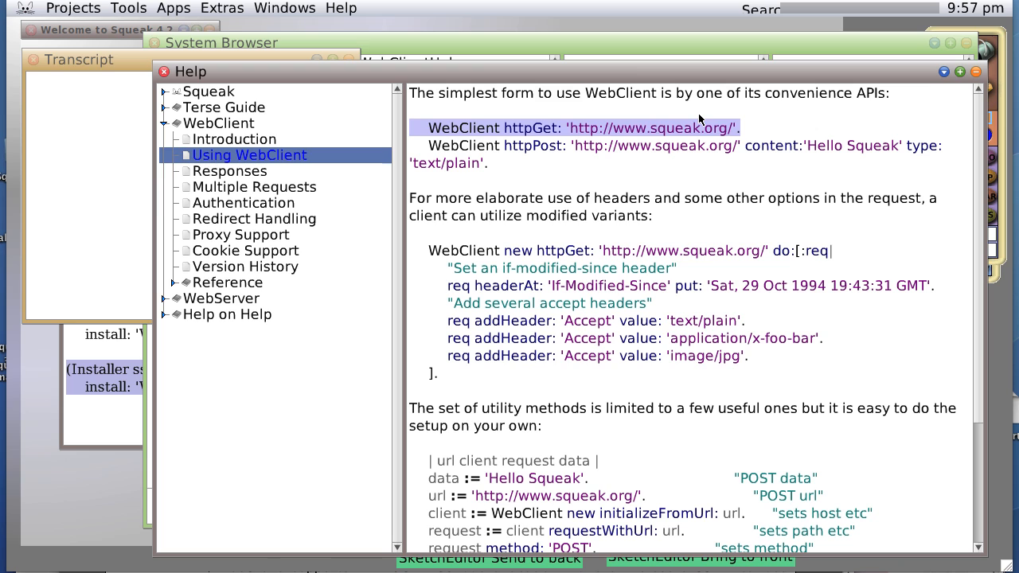
left_click(101, 390)
left_click(294, 389)
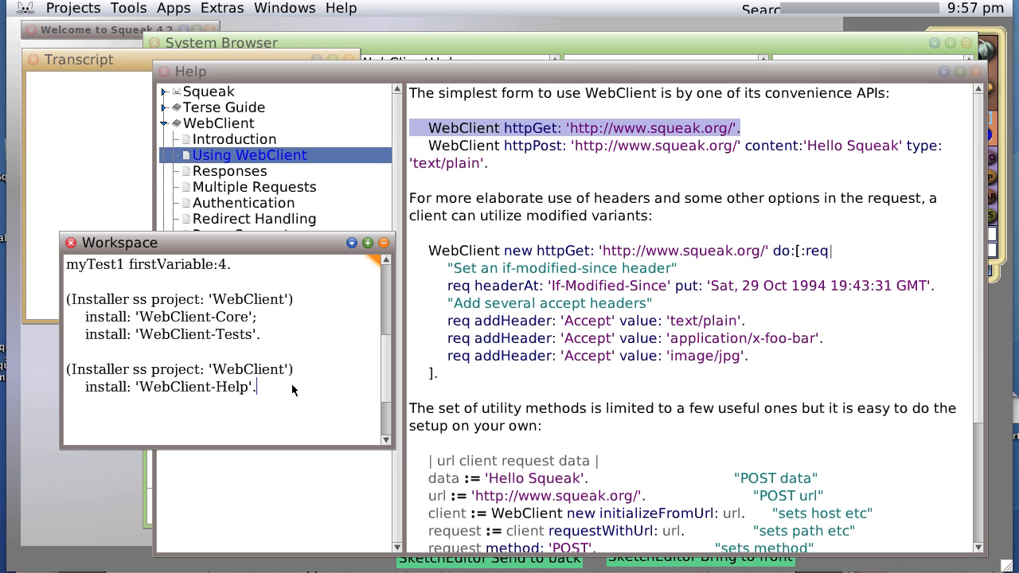
key("Return")
key("Return")
key("ctrl+v")
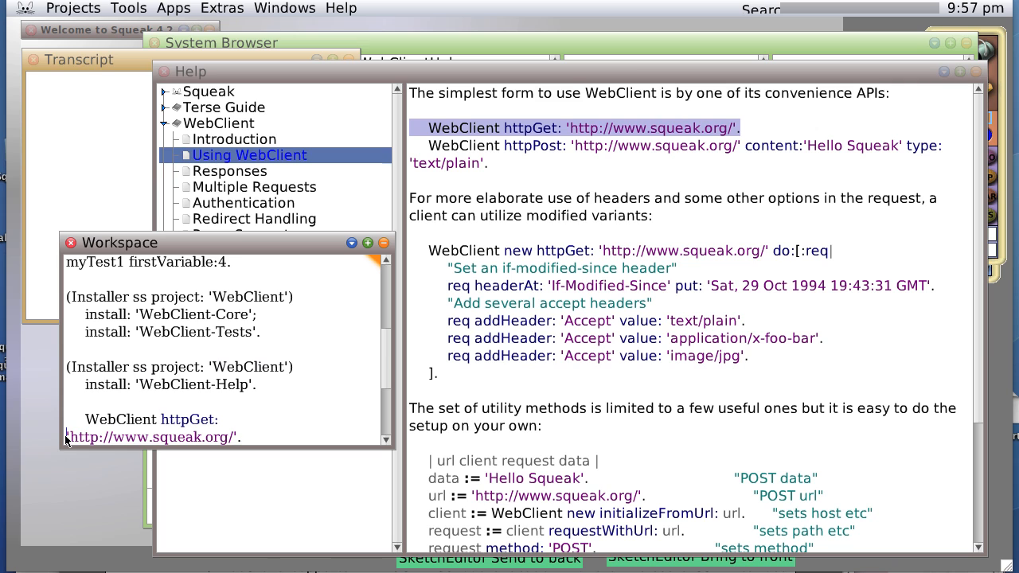
key("BackSpace")
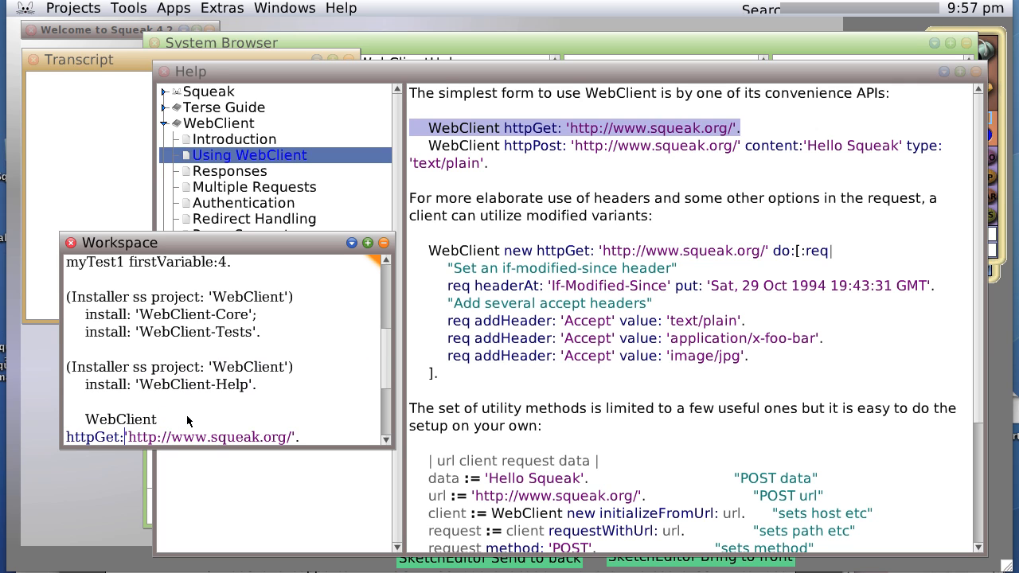
left_click_drag(394, 444, 460, 451)
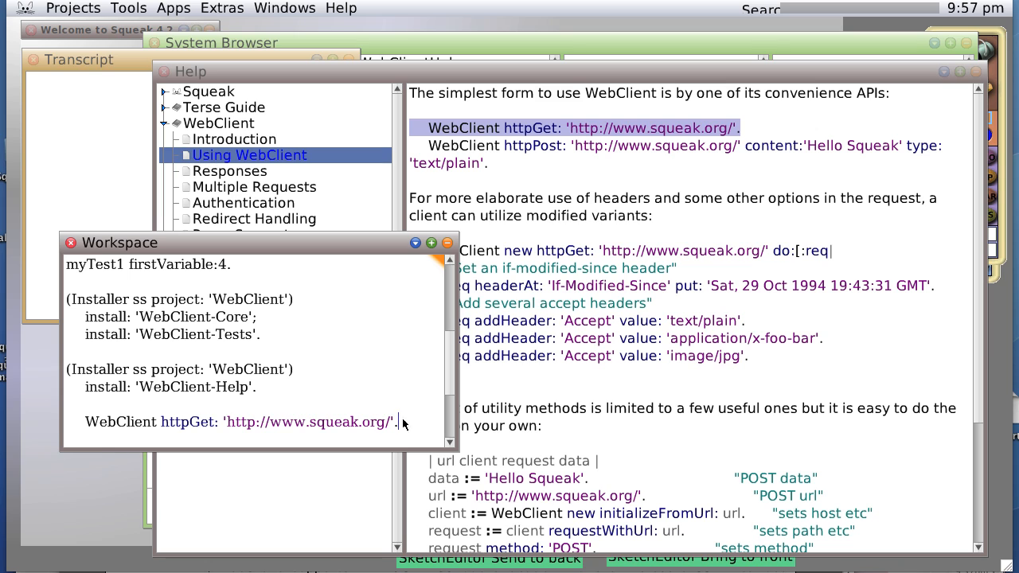
Step: Evaluate the WebClient httpGet statement with do-it from the context menu
double_click(77, 428)
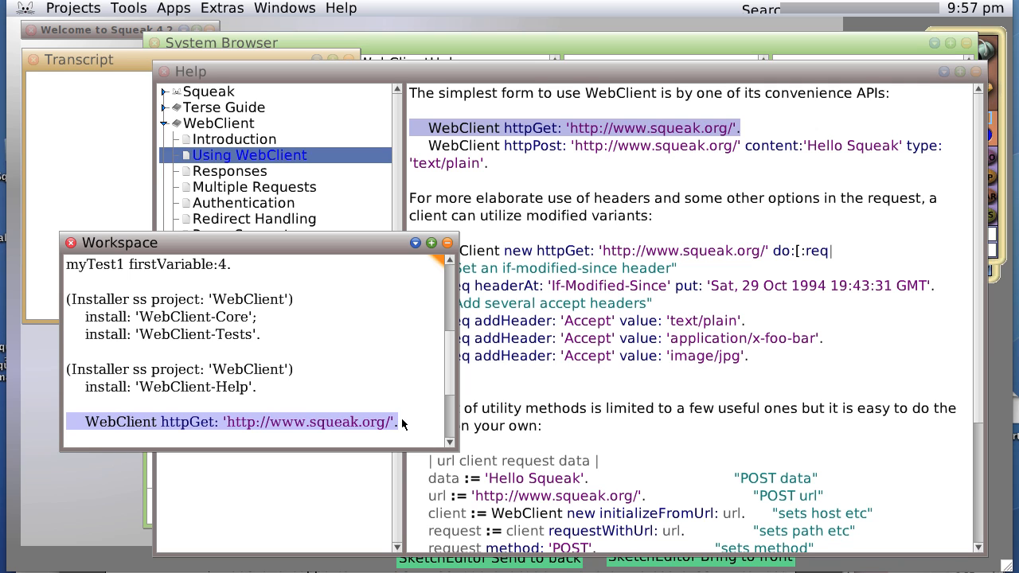
right_click(332, 428)
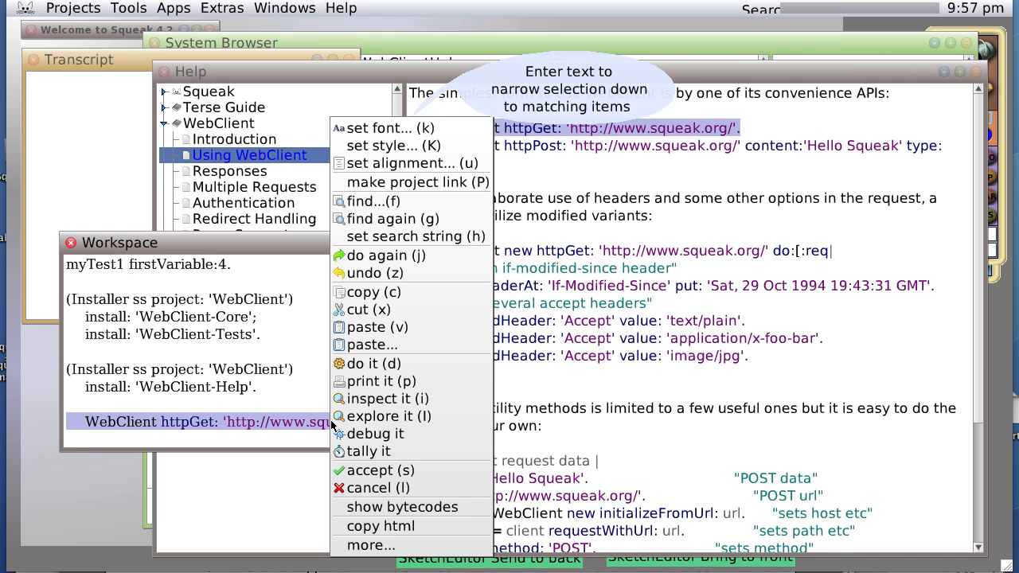
left_click(373, 364)
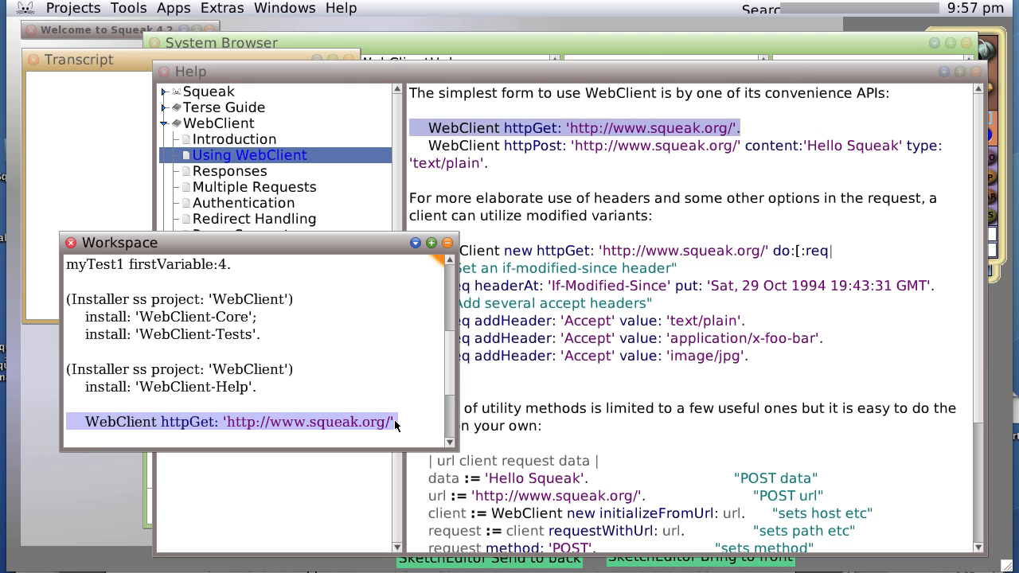
left_click_drag(396, 424, 400, 425)
Step: Show the WebClient Responses help page in the Help window
left_click(607, 220)
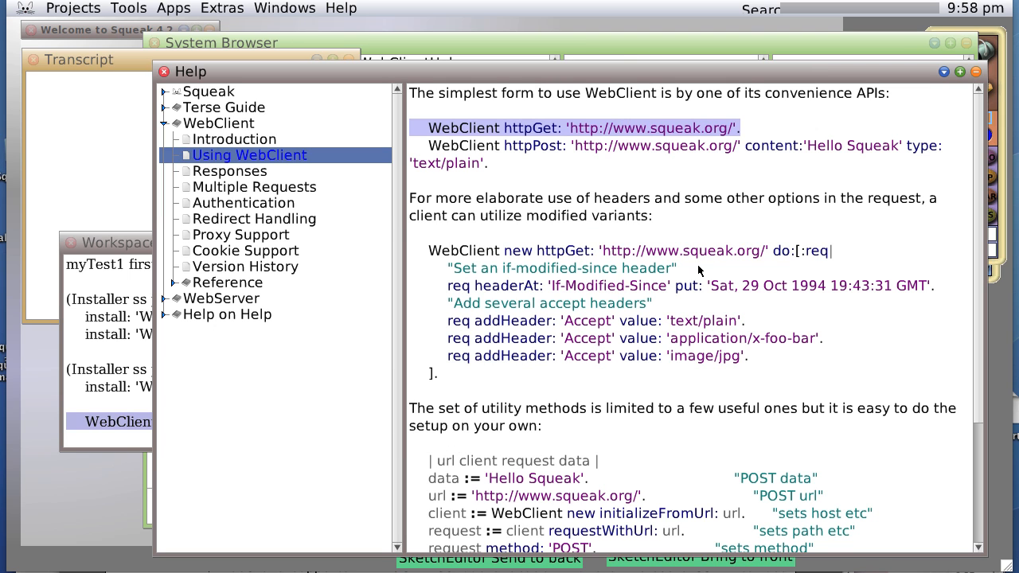
scroll(727, 285, "down", 2)
scroll(727, 286, "down", 2)
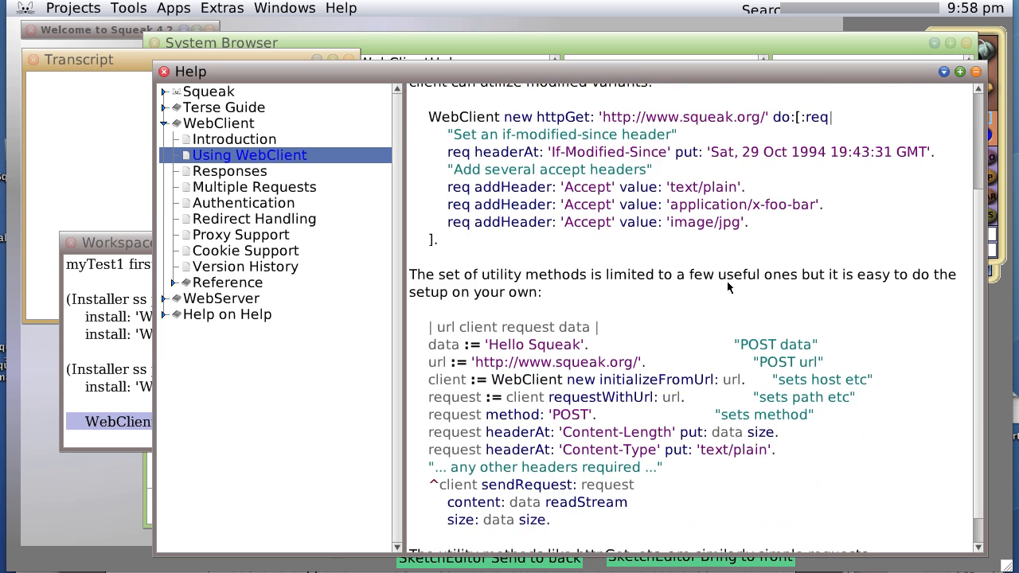
scroll(727, 286, "down", 1)
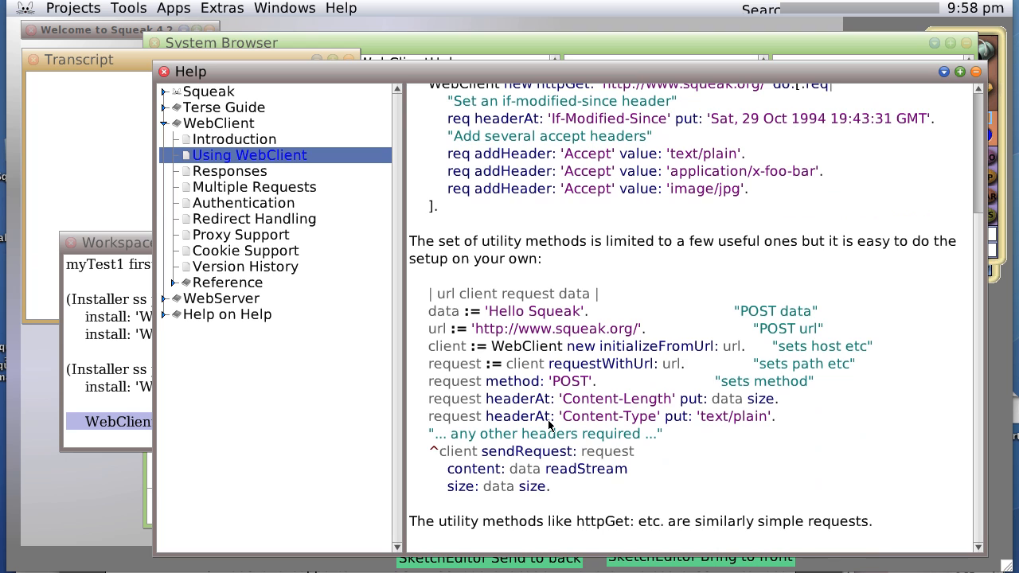
scroll(548, 426, "up", 2)
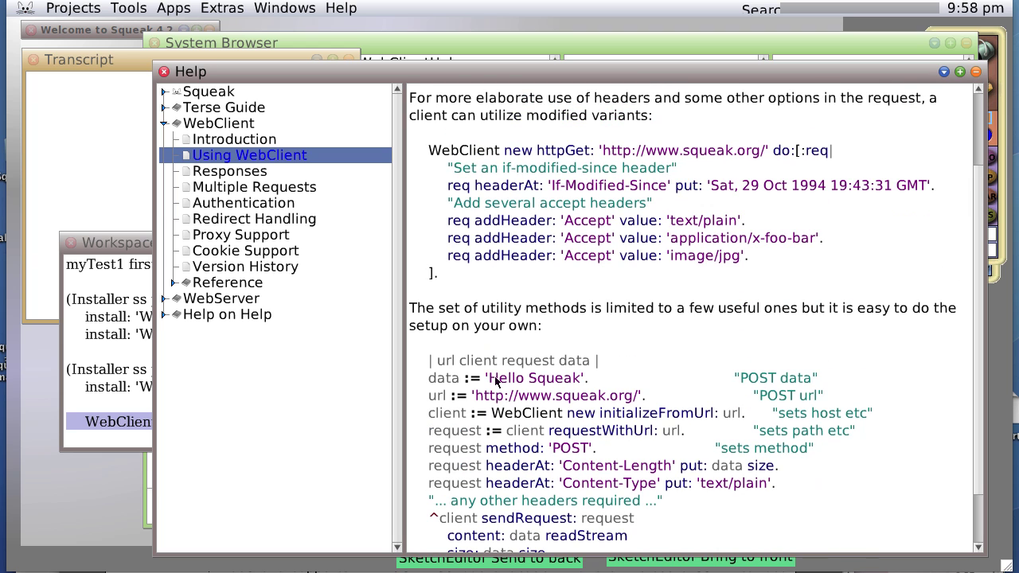
left_click(253, 174)
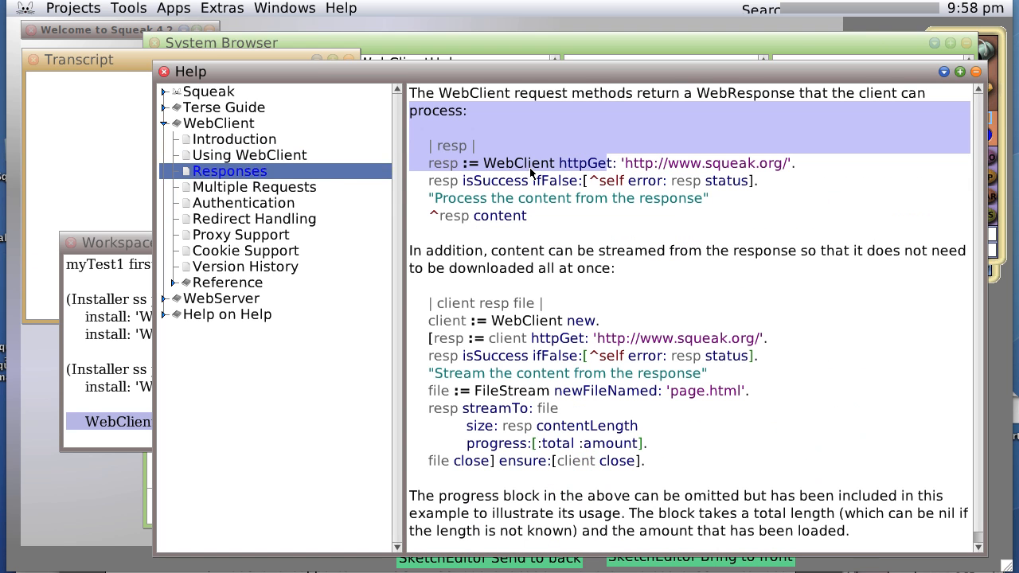
Step: Copy the resp example lines from Help and undo the earlier edit to the Workspace httpGet line
left_click(79, 428)
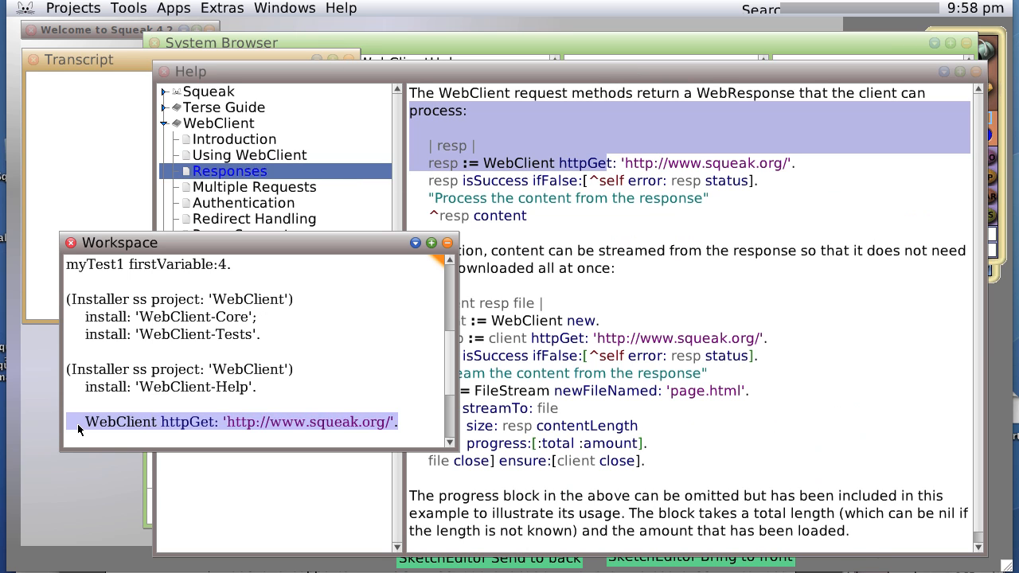
key("BackSpace")
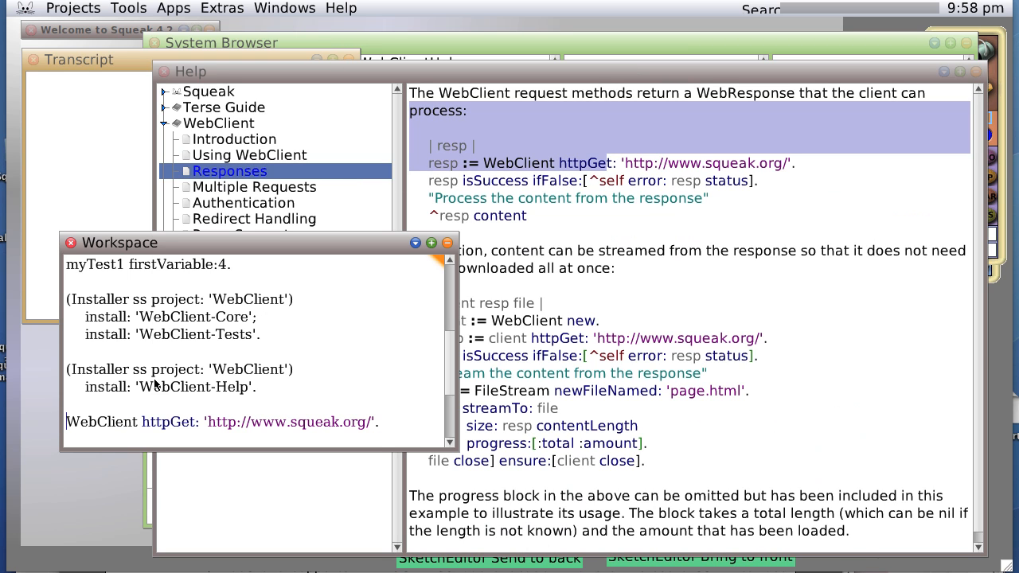
type("response")
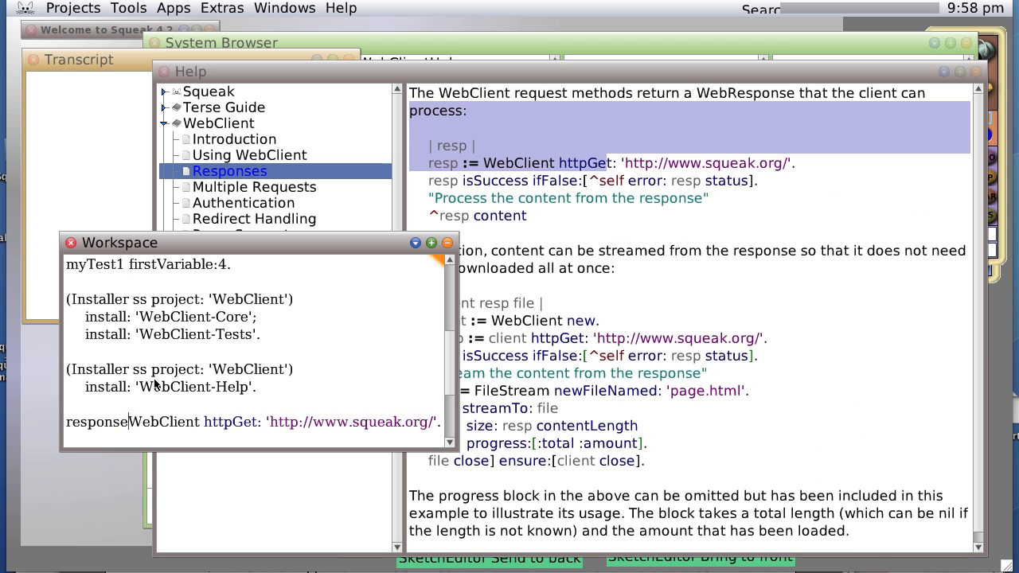
type(" :=")
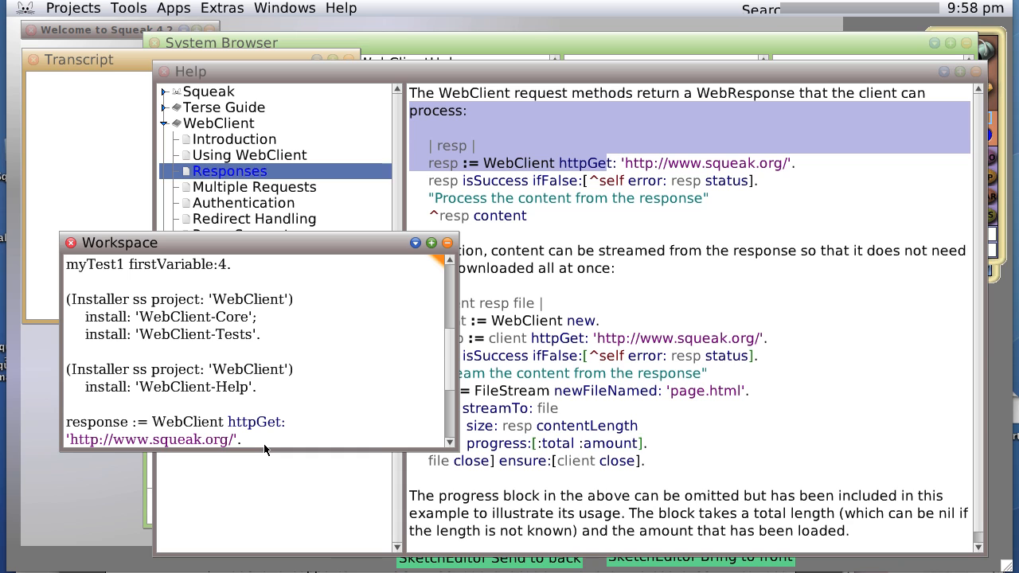
left_click(721, 203)
left_click_drag(715, 205, 412, 164)
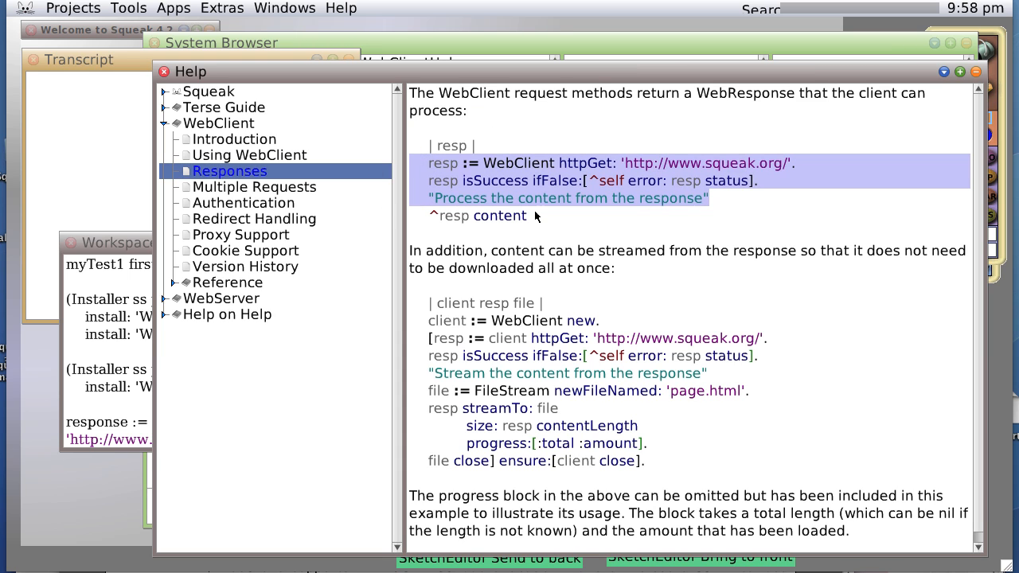
left_click(137, 336)
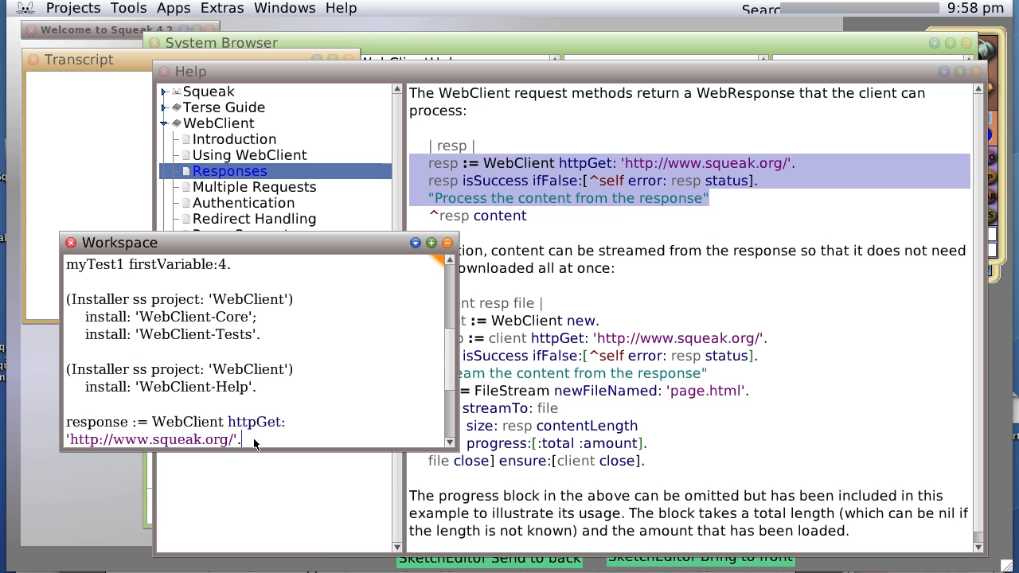
mouse_move(254, 438)
left_mouse_down()
mouse_move(58, 419)
mouse_move(134, 422)
left_mouse_up()
key("Tab")
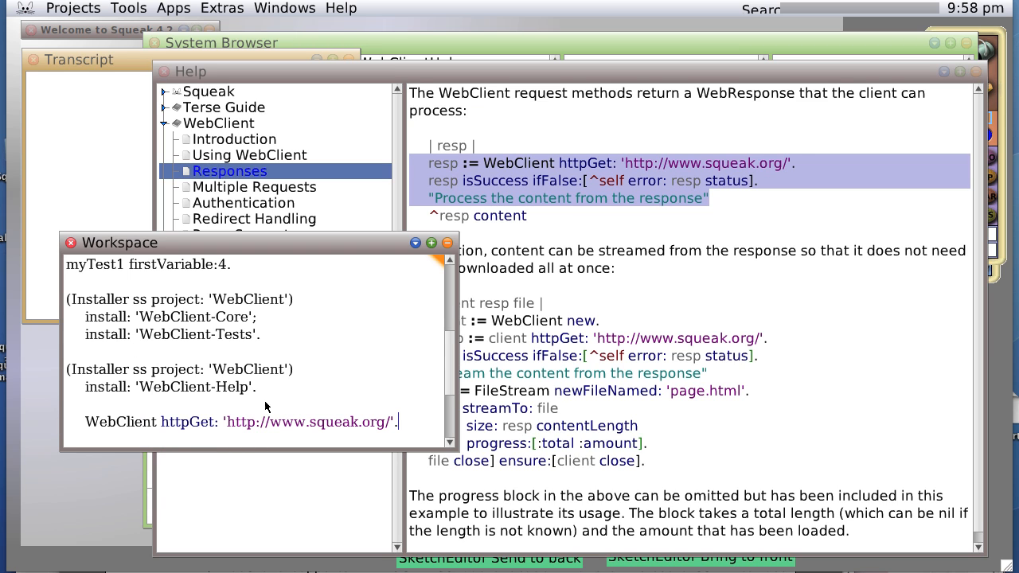
scroll(395, 383, "down", 2)
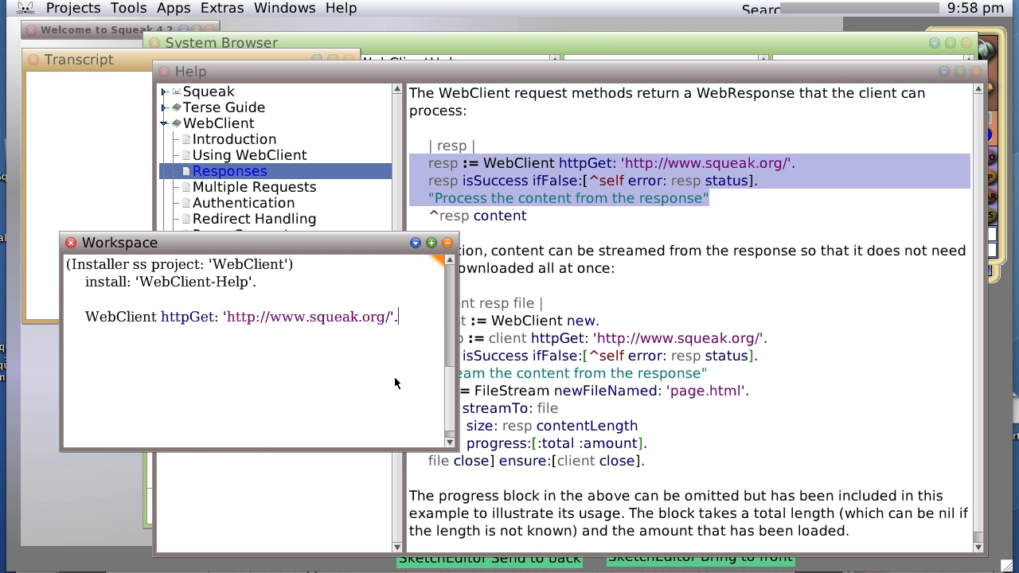
scroll(395, 383, "up", 1)
Step: Replace the Workspace's httpGet statement with the pasted Help resp example
left_click(508, 191)
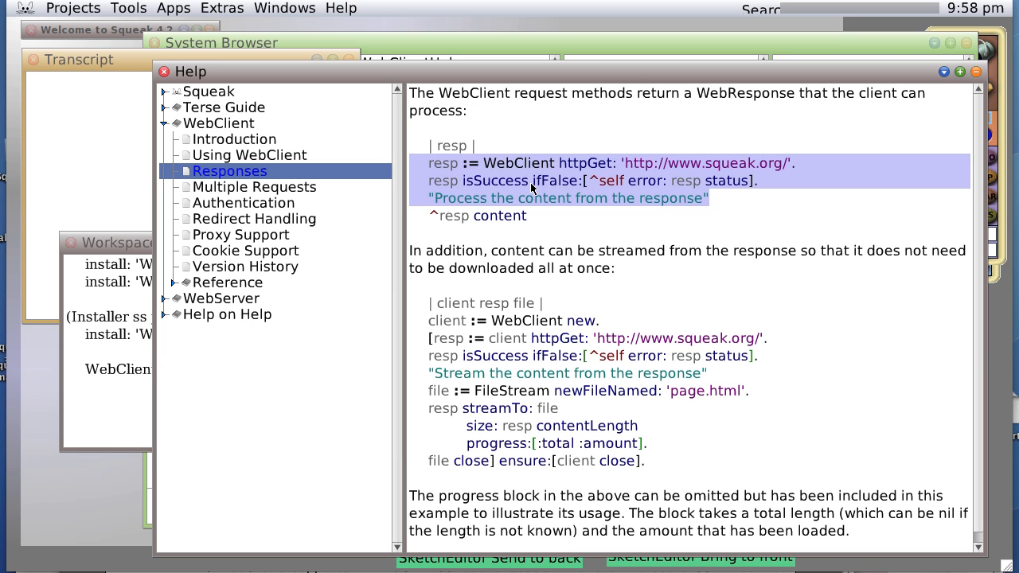
left_click(104, 379)
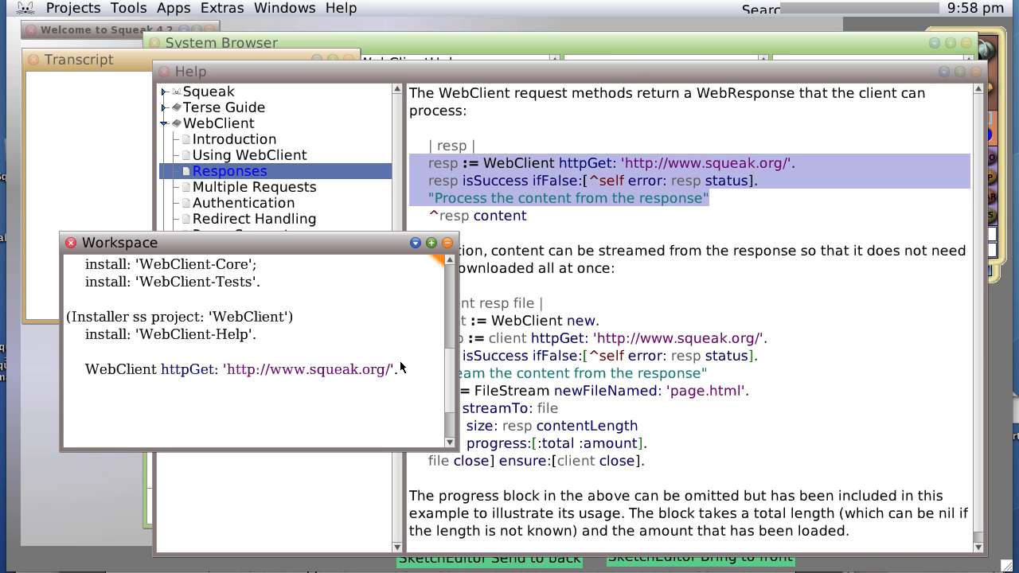
left_click_drag(409, 373, 52, 369)
type("resp := WebClient httpGet: 'http://www.squeak.org/'. \tresp isSuccess ifFalse:[^self error: resp status]. \t\"Process the content from the response\"")
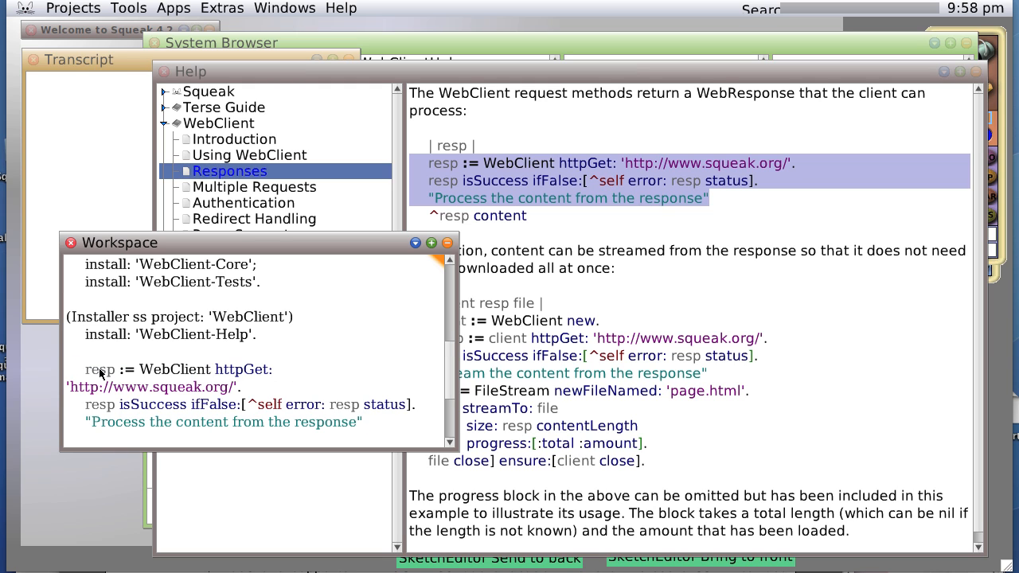
Step: Delete the isSuccess error-check line, keeping the resp request and comment
left_click_drag(242, 387, 48, 367)
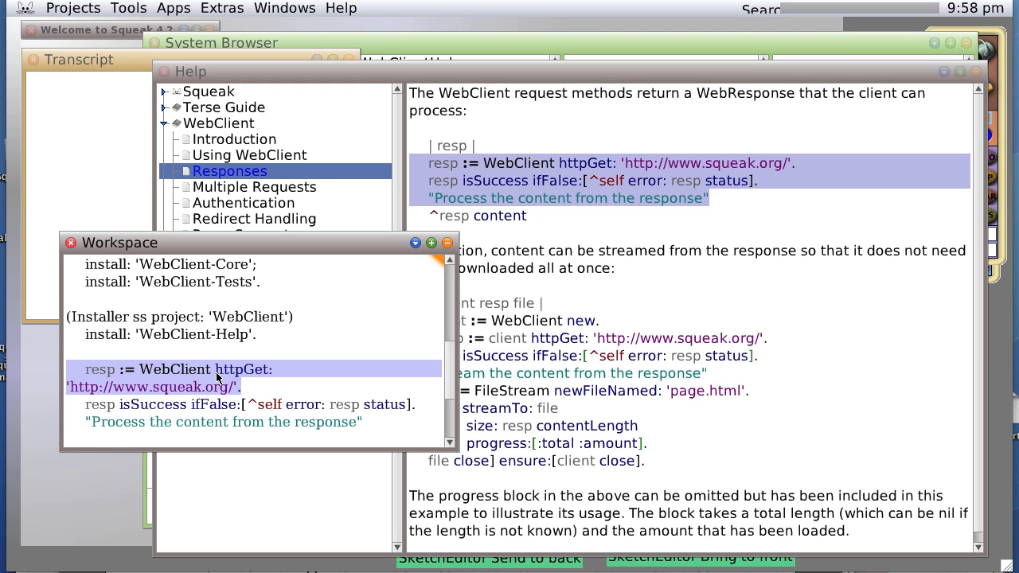
left_click(426, 409)
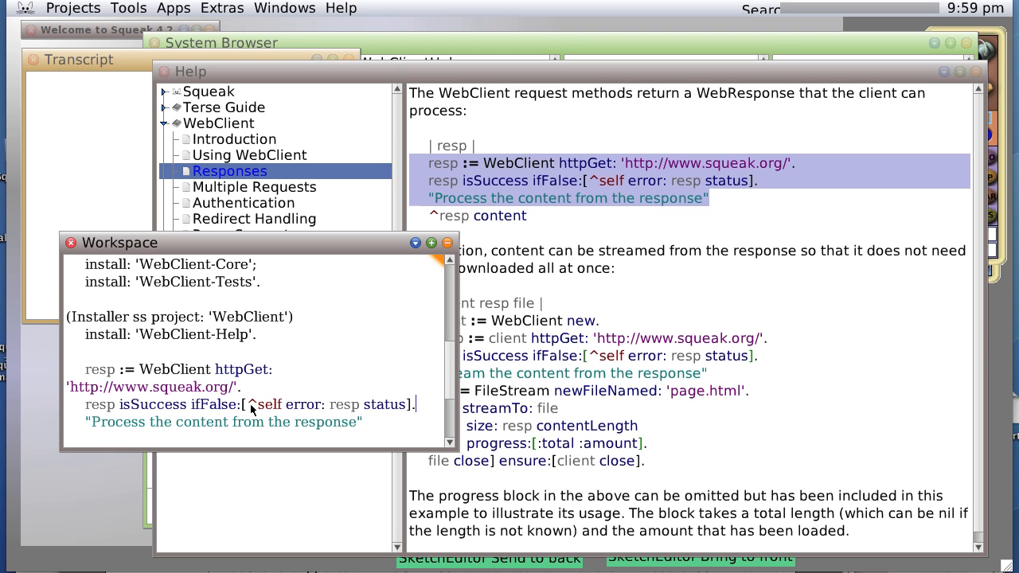
left_click_drag(426, 409, 85, 411)
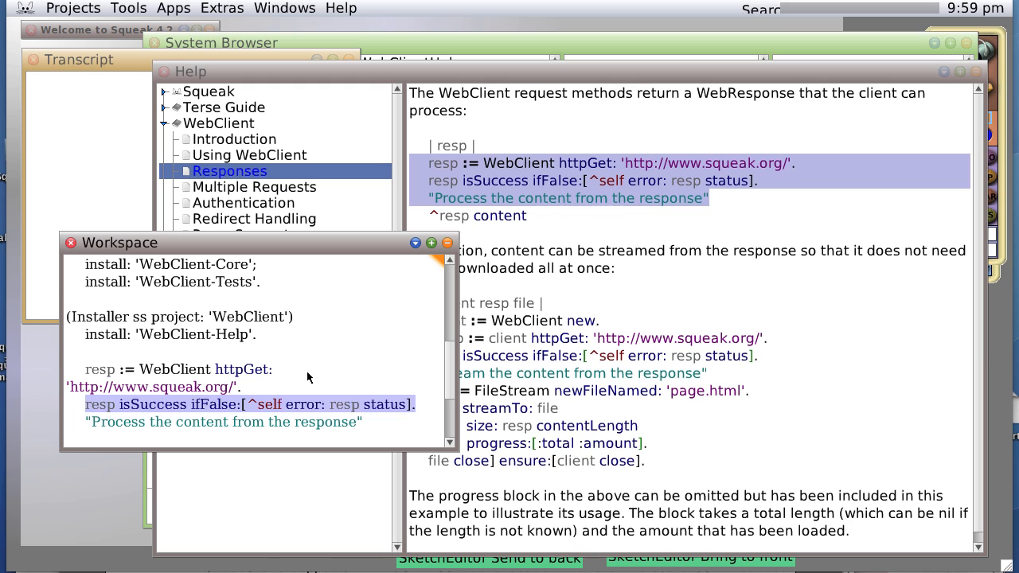
key("BackSpace")
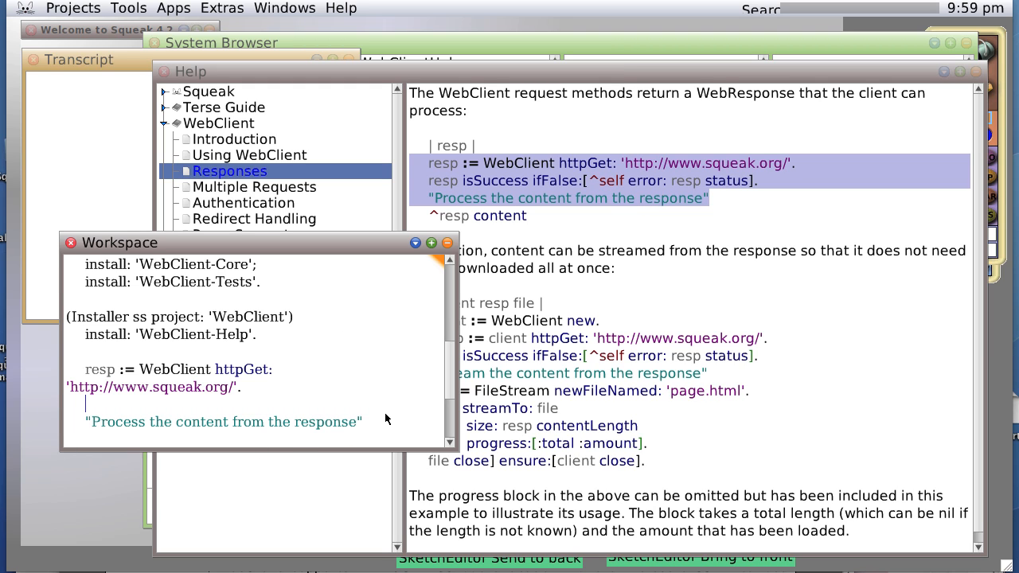
Step: Replace the comment with 'Transcript show: resp.' and run it, printing the HTTP/1.1 200 OK headers
left_click_drag(388, 420, 65, 422)
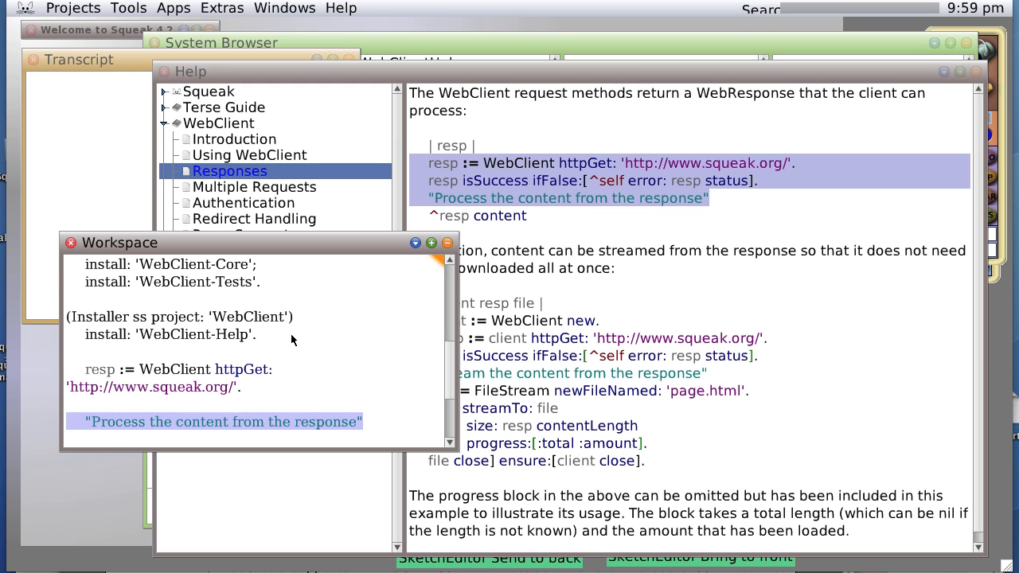
key("BackSpace")
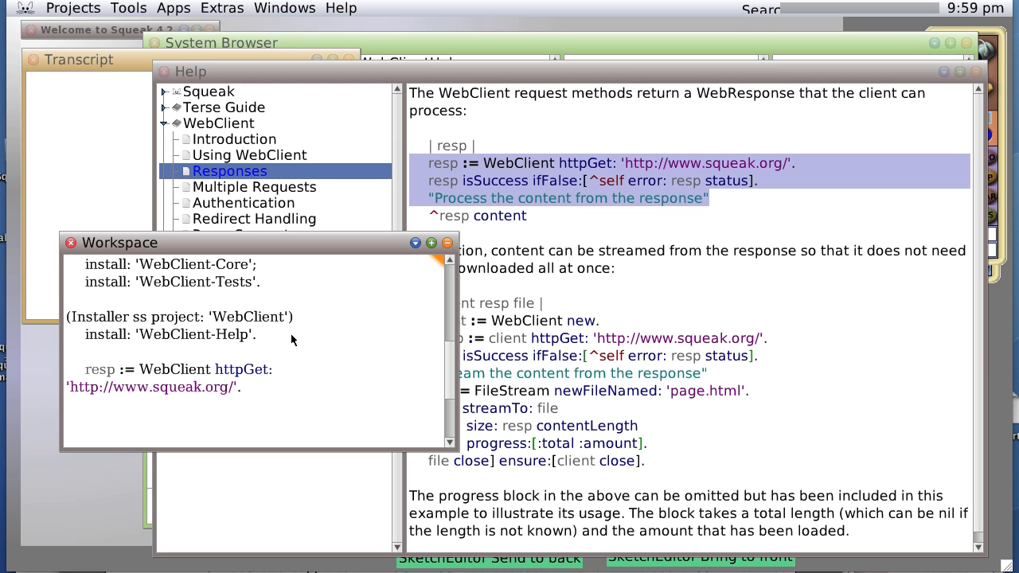
type("Transcriot")
key("BackSpace")
key("BackSpace")
type("pt ")
type("show: r")
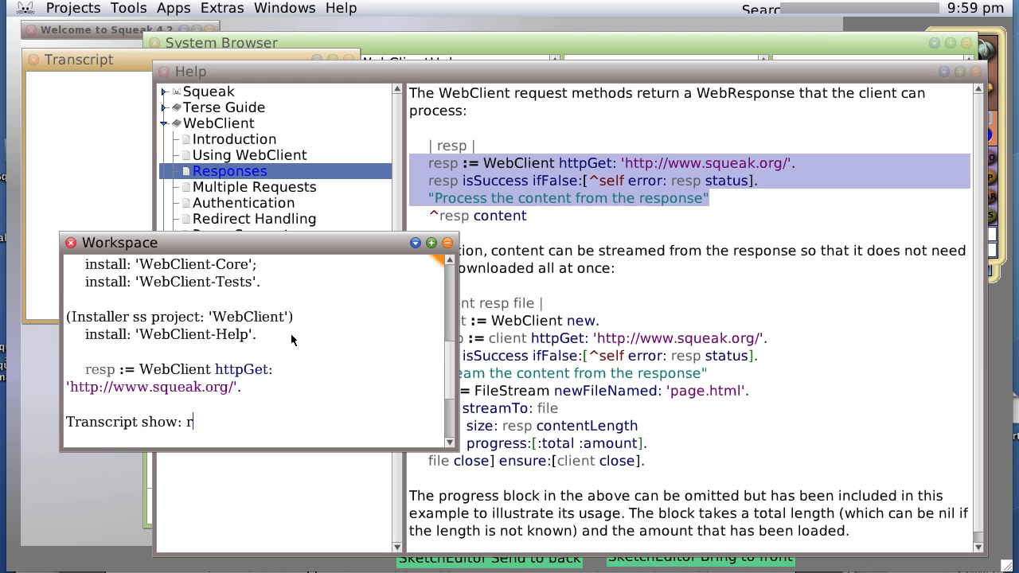
type("esp.")
key("alt+d")
left_click(100, 117)
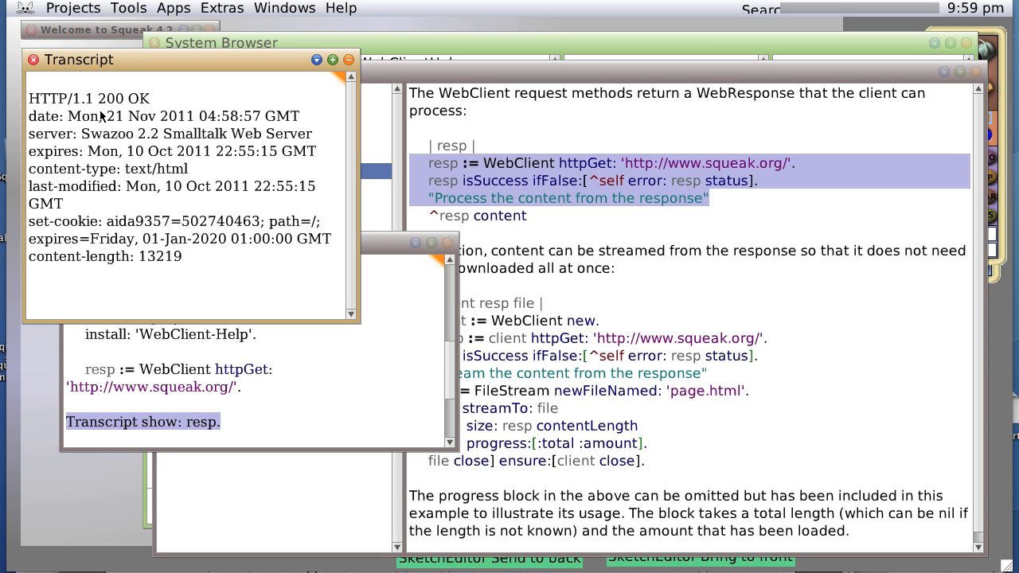
Step: Clear the old headers out of the Transcript
left_click(229, 420)
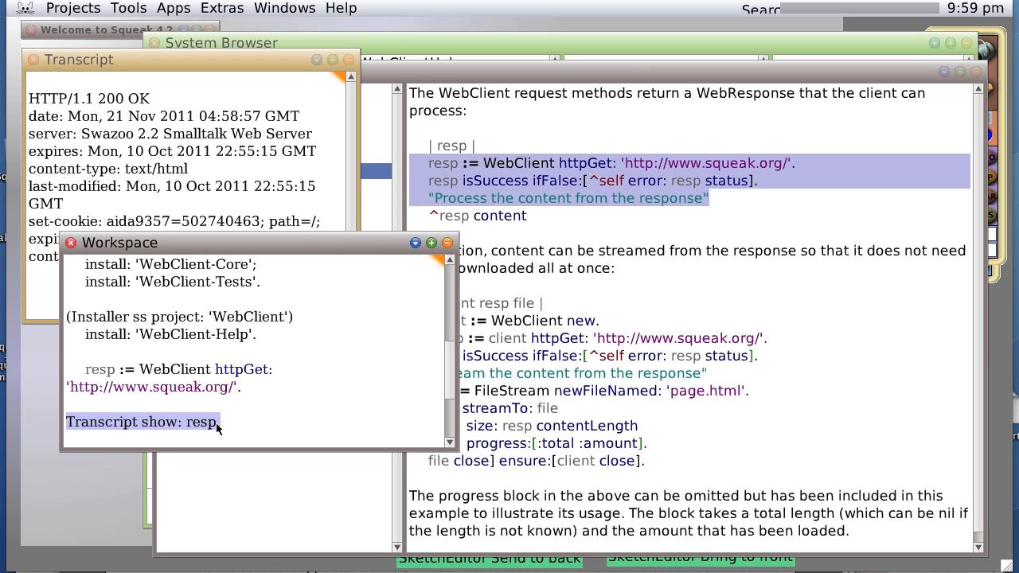
left_click(216, 427)
left_click(191, 210)
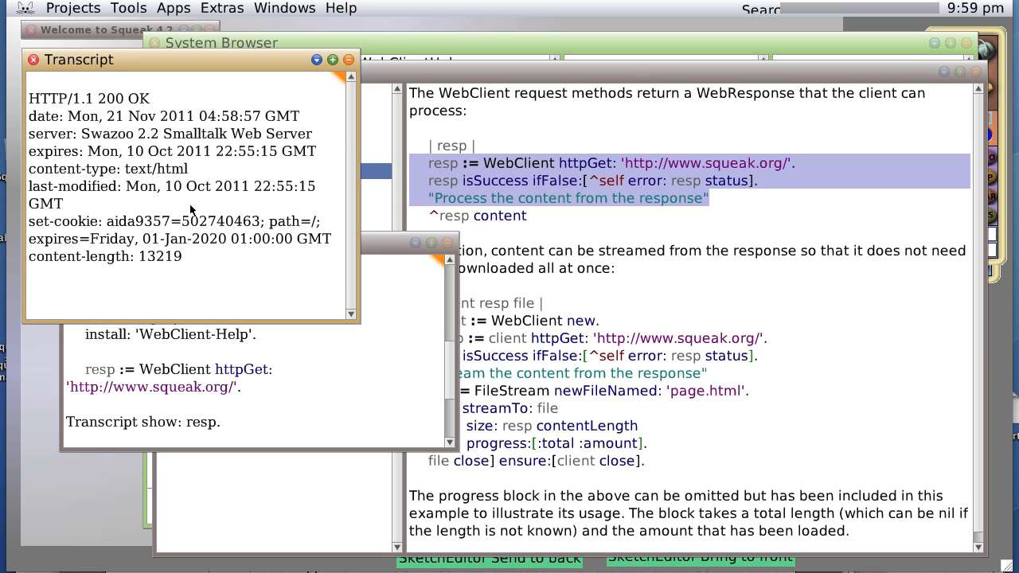
key("alt+a")
key("BackSpace")
Step: Run 'Transcript show: resp content.' and enlarge the Transcript to show the squeak.org HTML
left_click(246, 424)
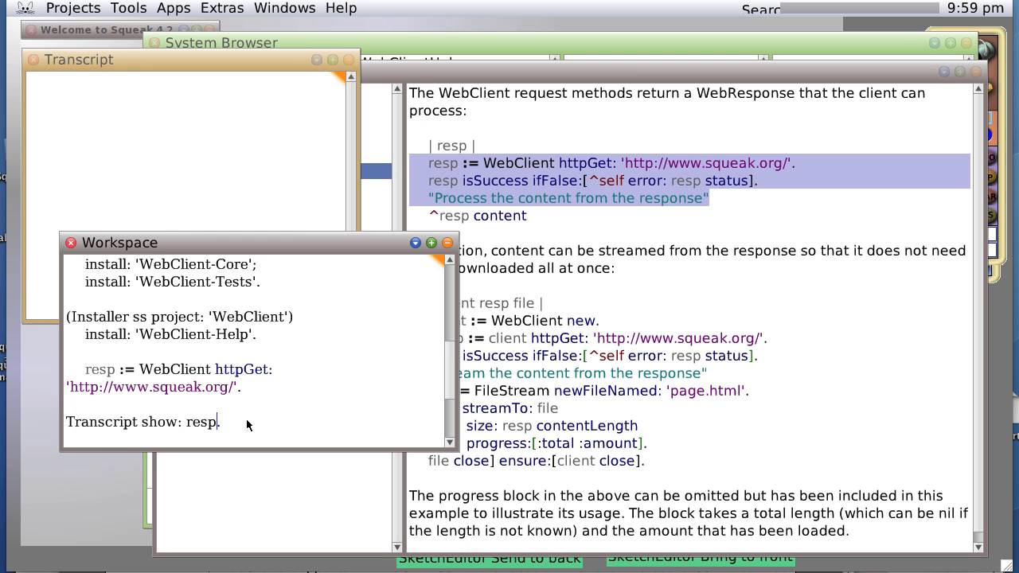
type("content")
left_click(311, 426)
key("ctrl+d")
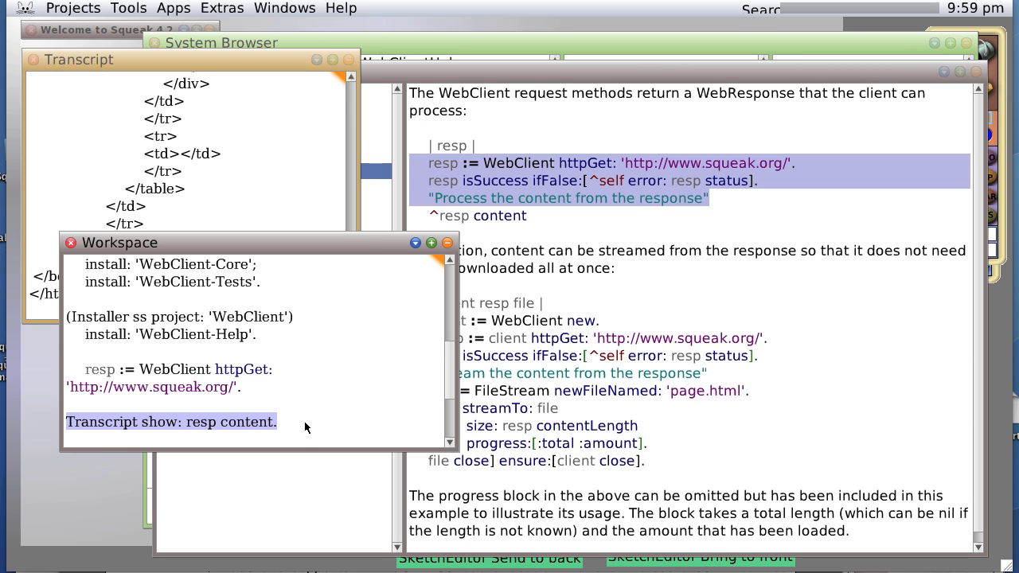
left_click(271, 148)
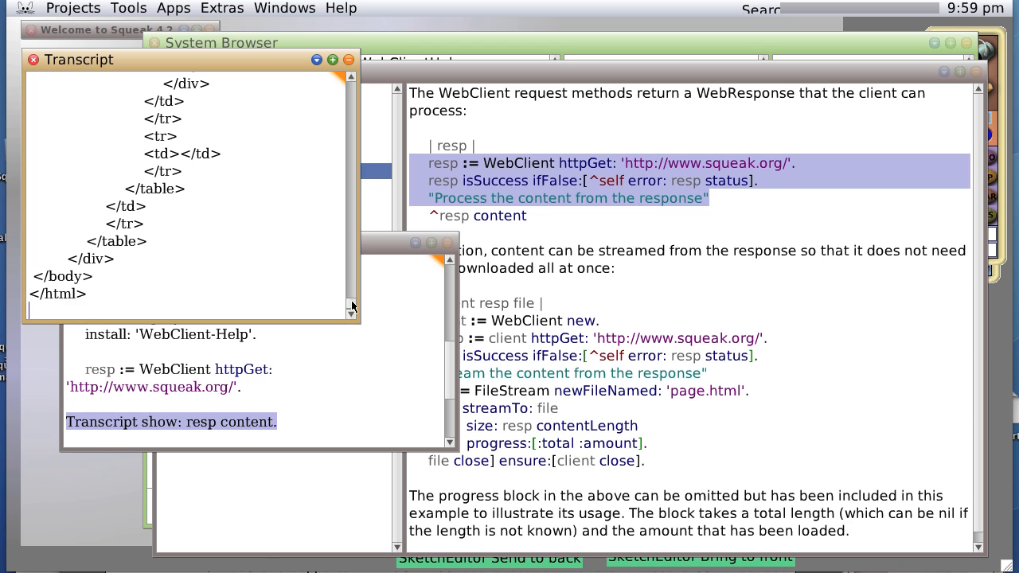
left_click_drag(351, 306, 344, 38)
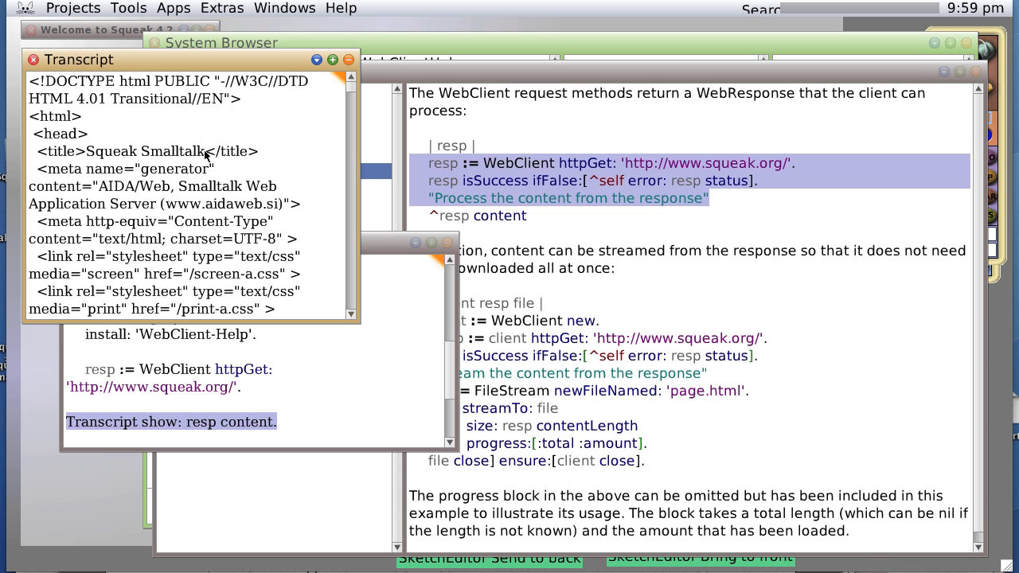
scroll(260, 198, "down", 1)
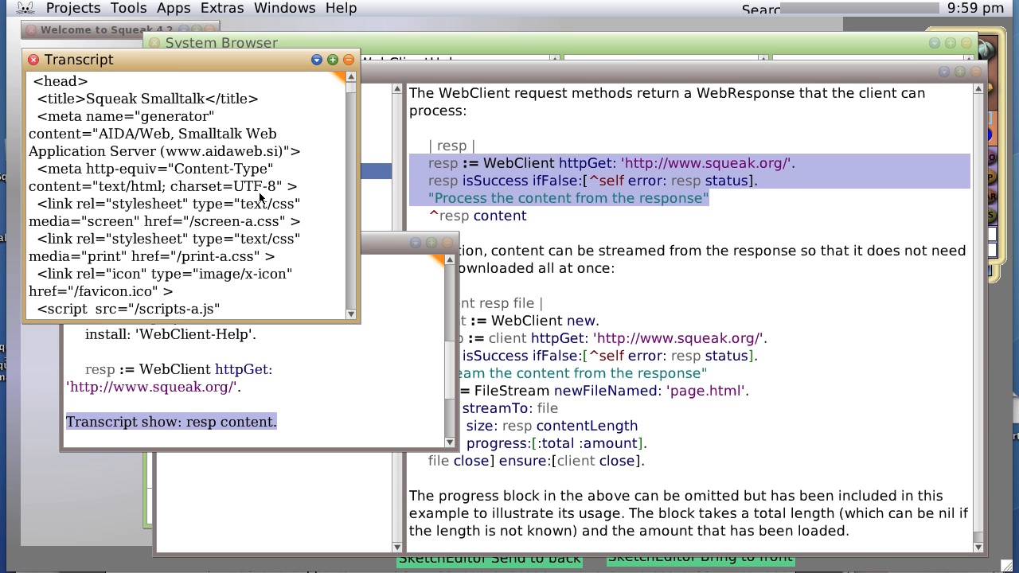
scroll(259, 198, "down", 3)
scroll(259, 198, "down", 2)
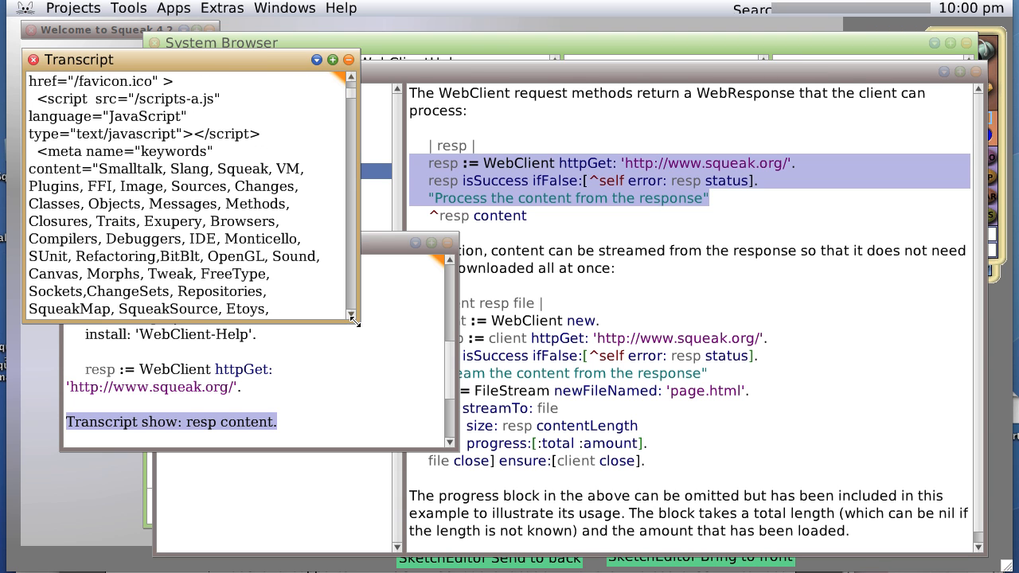
left_click_drag(358, 321, 639, 417)
scroll(477, 265, "down", 2)
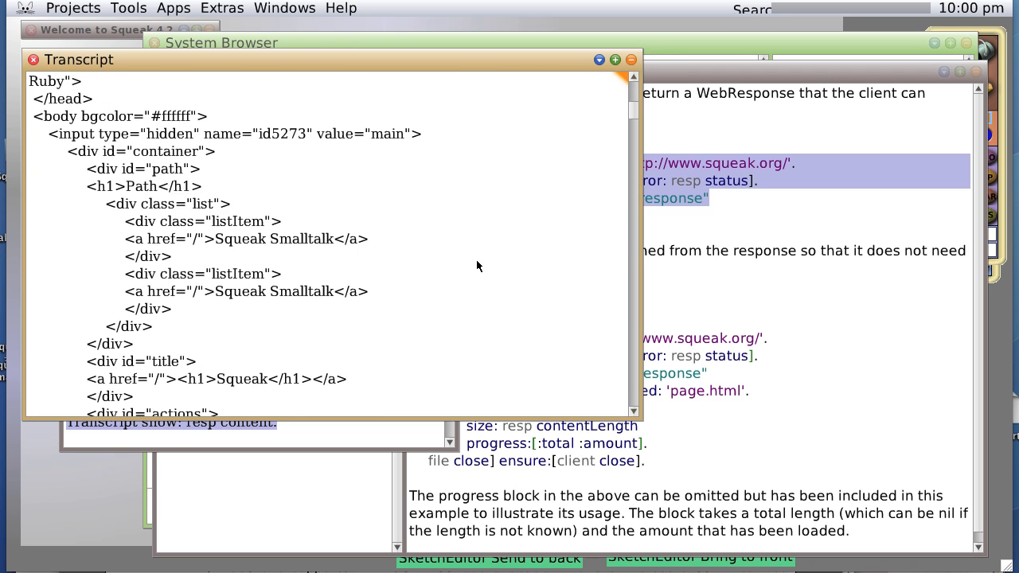
scroll(477, 265, "down", 2)
scroll(477, 265, "down", 1)
scroll(477, 265, "up", 7)
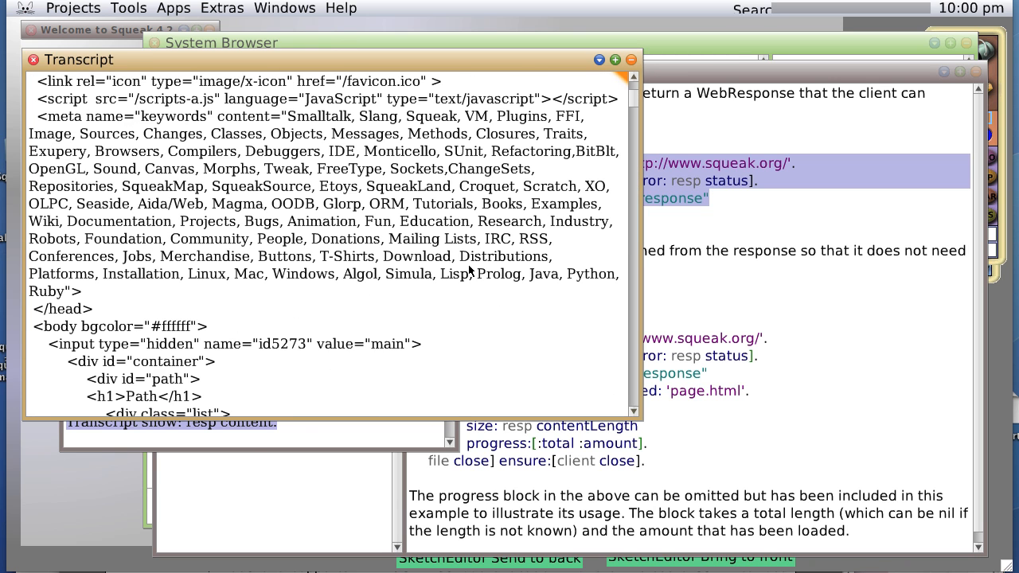
left_click(262, 446)
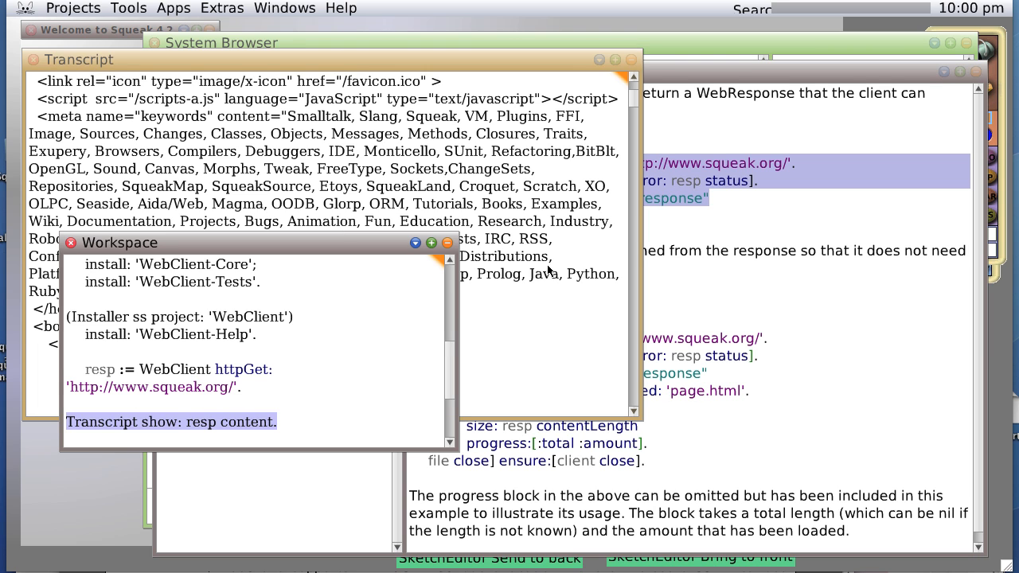
scroll(550, 267, "up", 5)
scroll(549, 266, "down", 3)
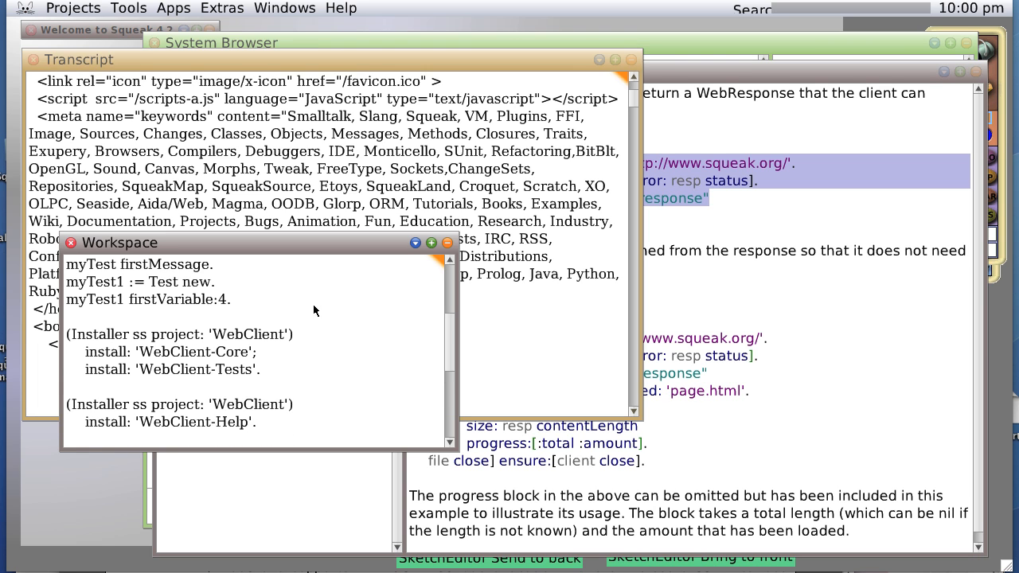
scroll(317, 311, "down", 2)
scroll(300, 379, "down", 3)
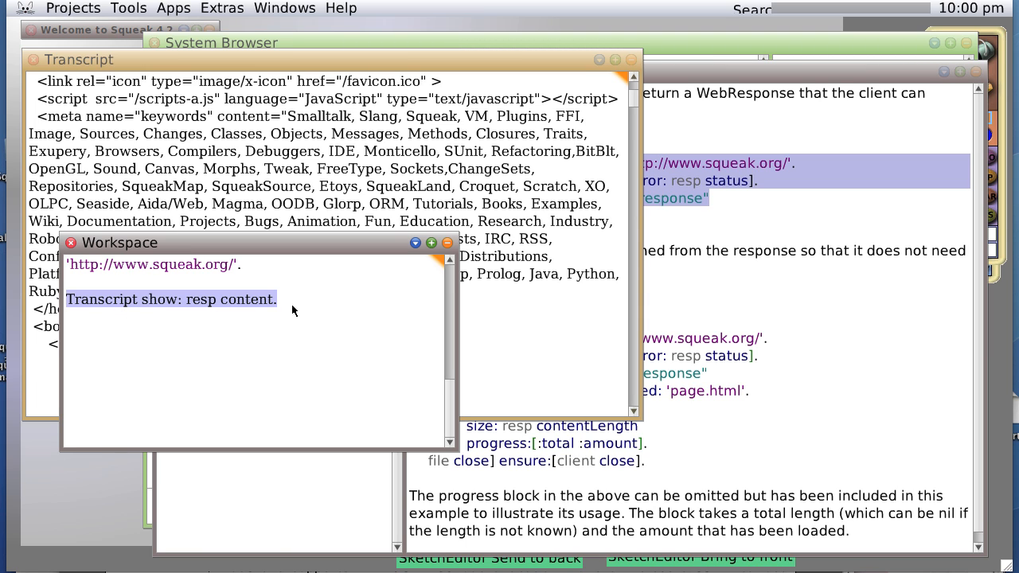
left_click(534, 261)
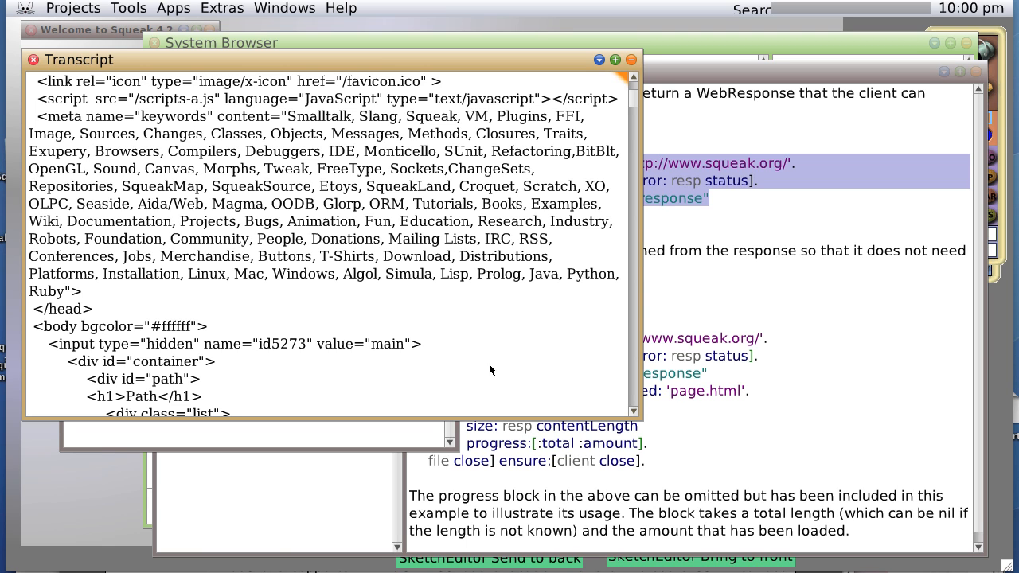
left_click(420, 438)
scroll(396, 390, "up", 3)
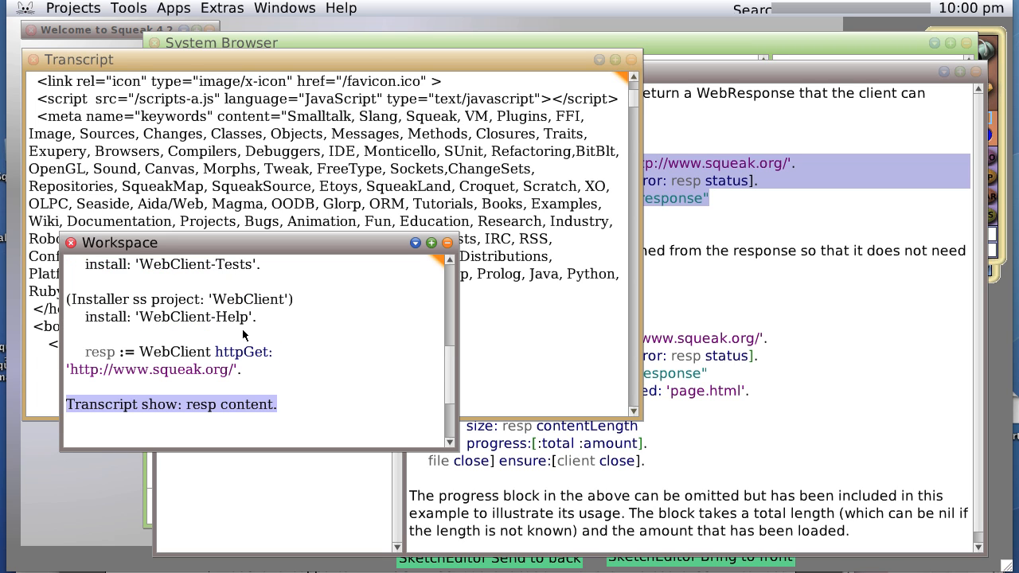
left_click_drag(240, 370, 65, 360)
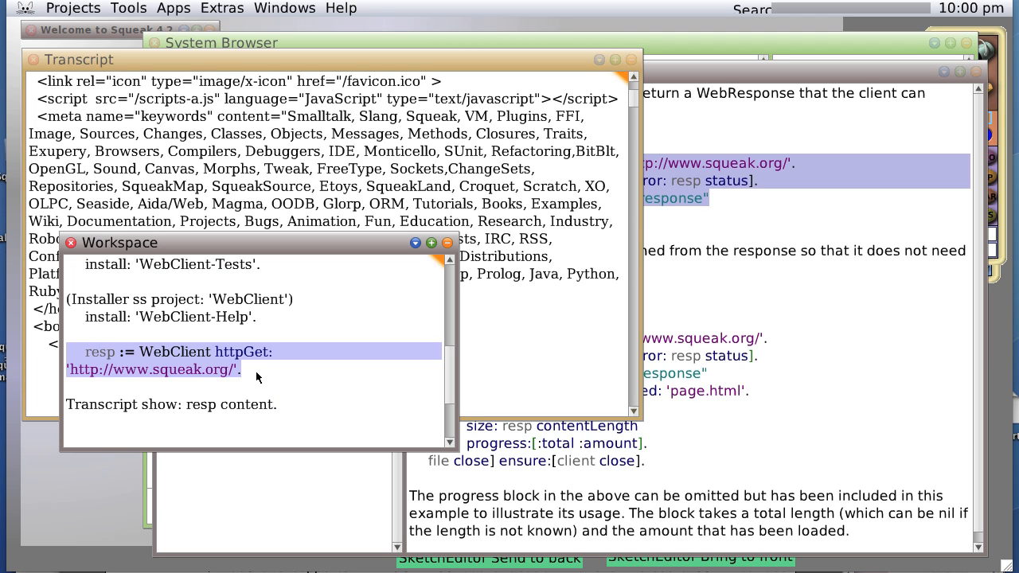
left_click_drag(257, 376, 68, 360)
left_click_drag(279, 406, 67, 404)
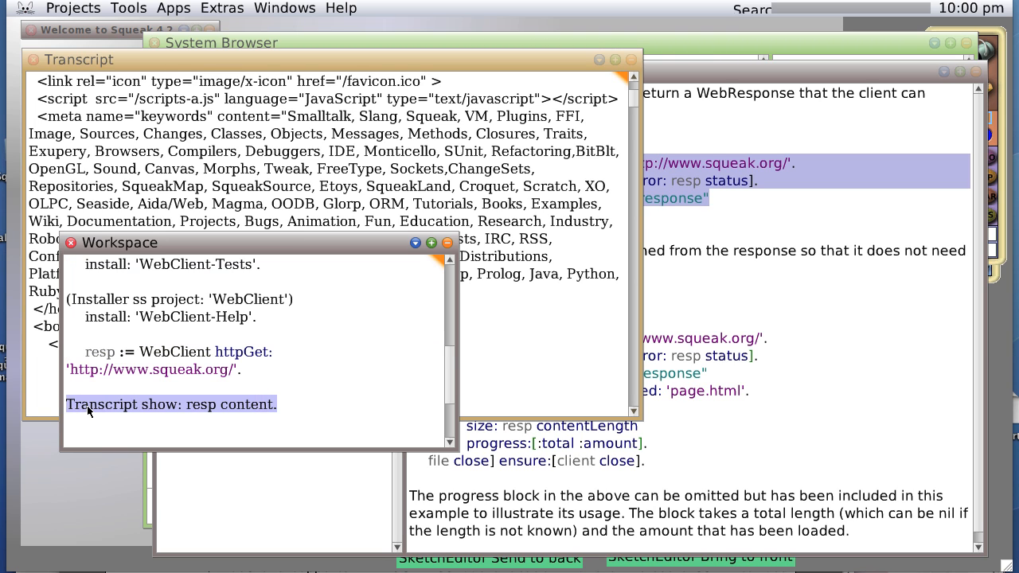